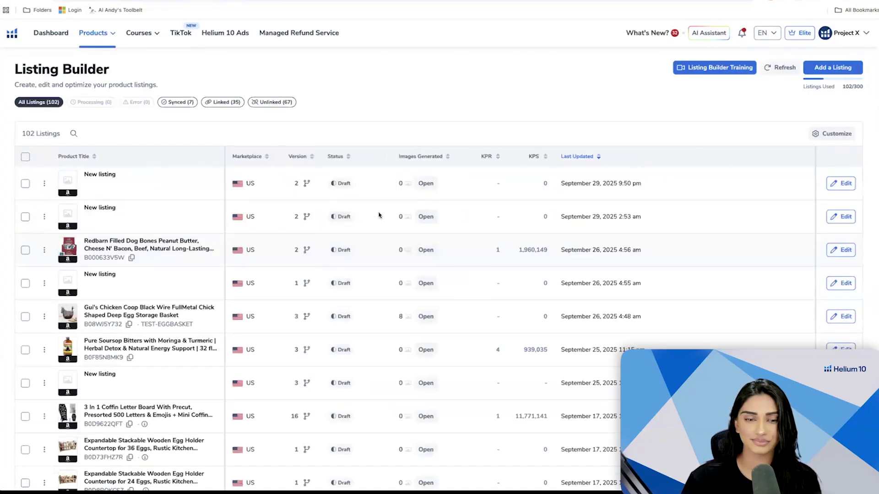
Step: Open the most recently updated US draft listing for editing to reach its keyword bank
click(836, 71)
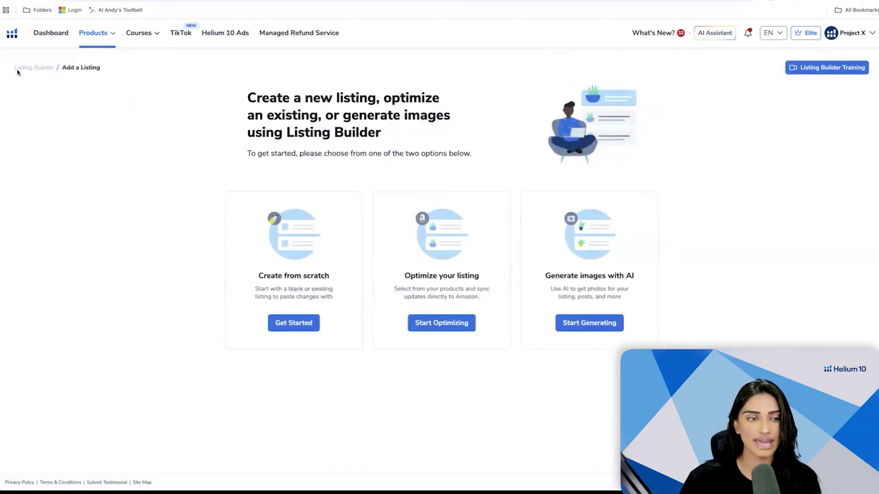
click(32, 67)
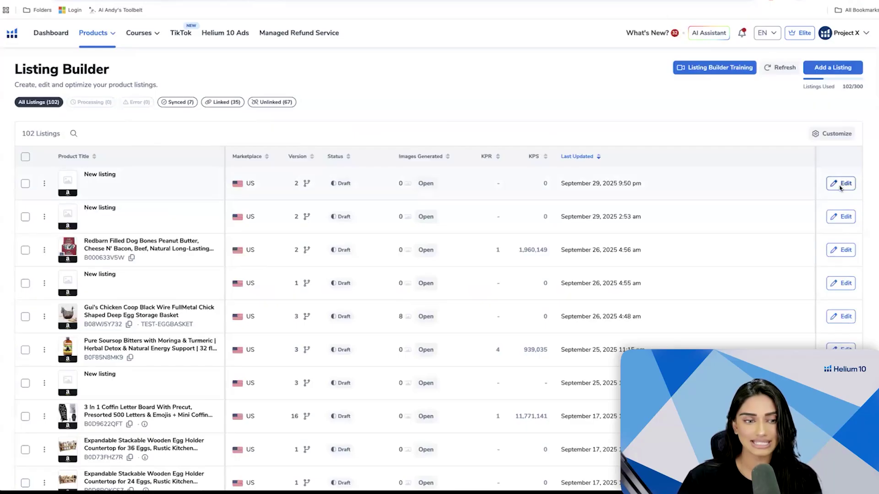
click(840, 184)
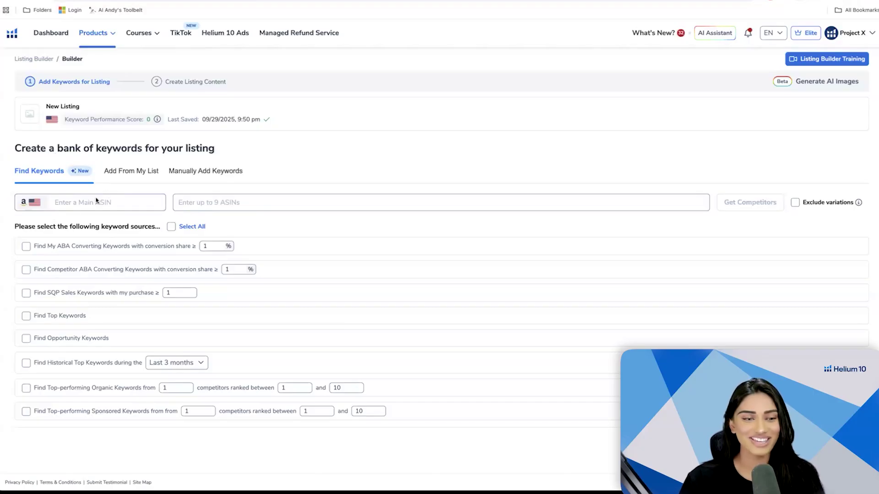
scroll(59, 228, up, 3)
scroll(58, 228, left, 1)
scroll(59, 229, down, 2)
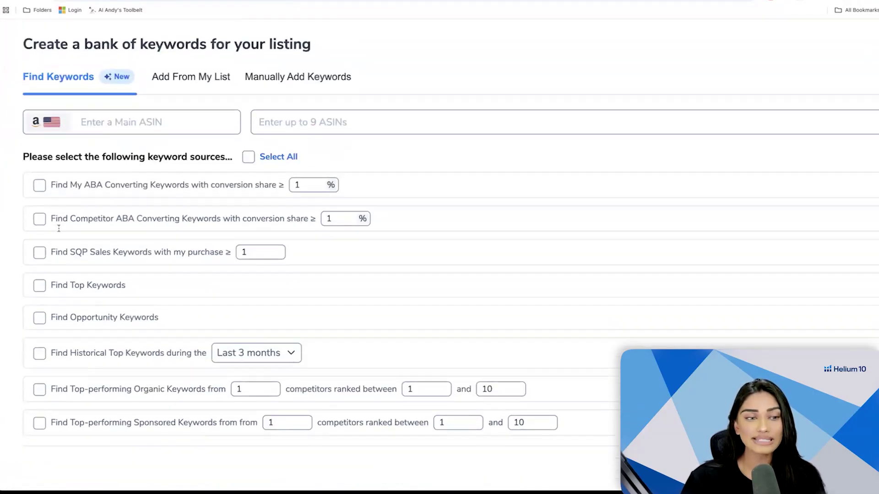
scroll(59, 229, up, 1)
scroll(59, 228, right, 1)
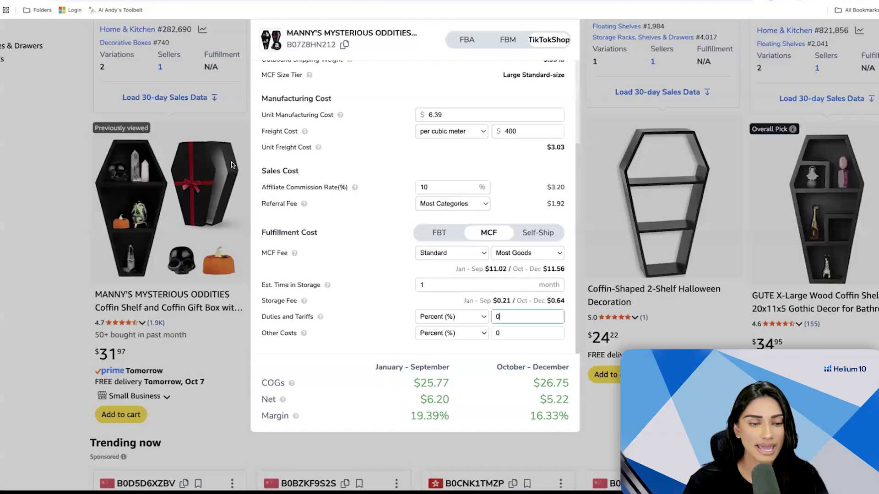
Step: Enter the coffin shelf's ASIN B07Z8HN212 as the main ASIN for finding keywords
click(62, 156)
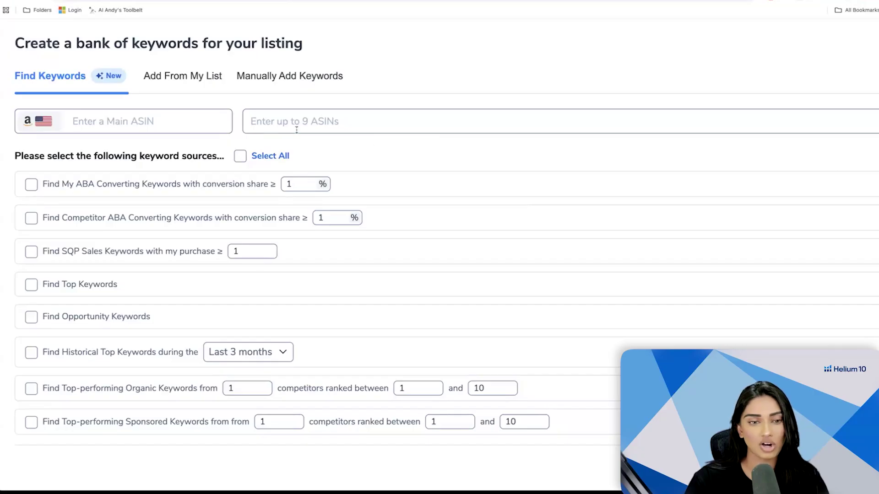
click(137, 122)
text(B07Z8HN212)
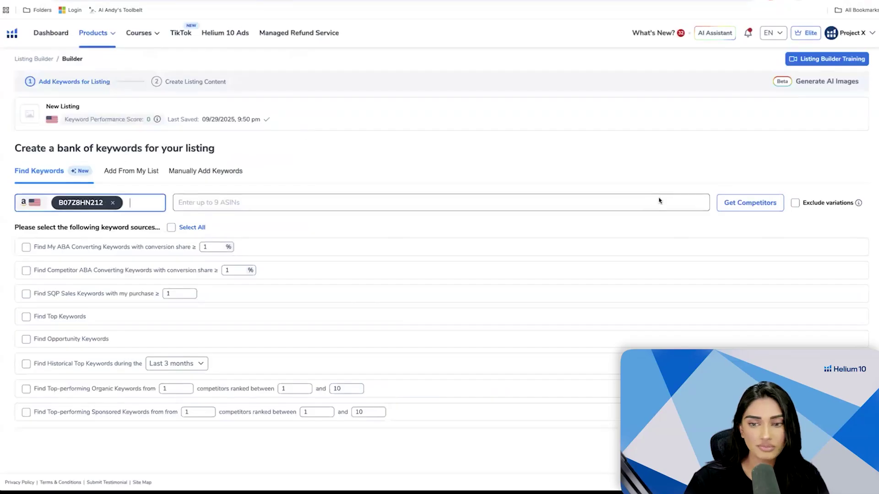
Step: Get competitor suggestions for the main ASIN and select the FramePro coffin shelf and both Ebros Gothic coffin casket shelves
click(735, 202)
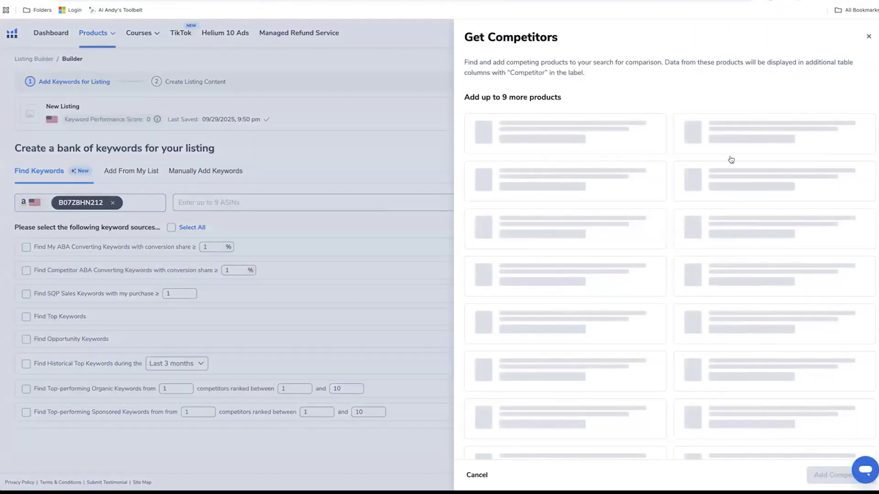
scroll(725, 194, down, 1)
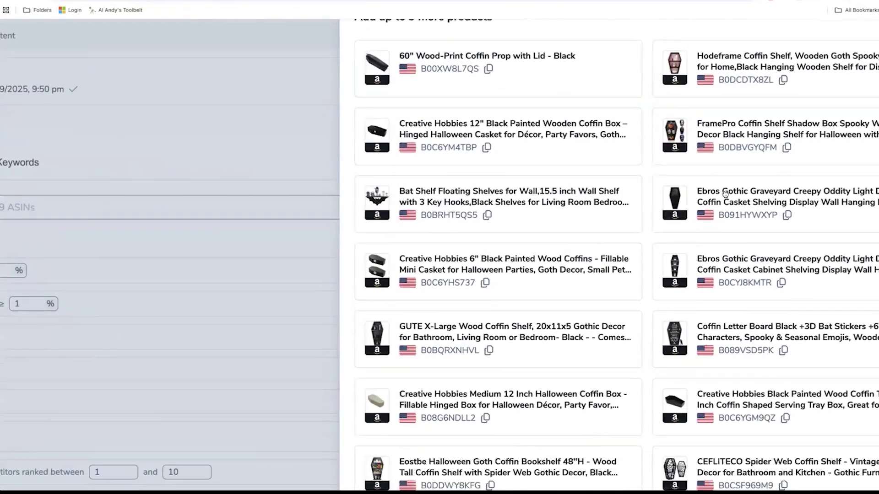
scroll(741, 132, down, 1)
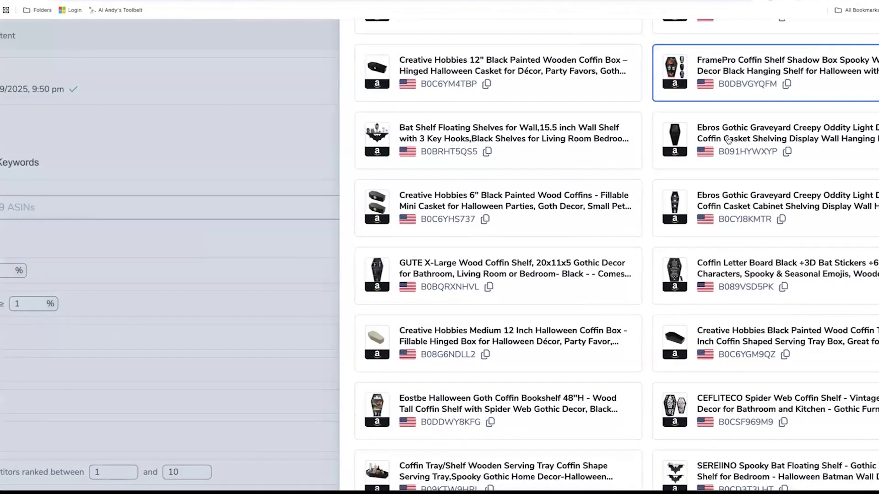
click(742, 209)
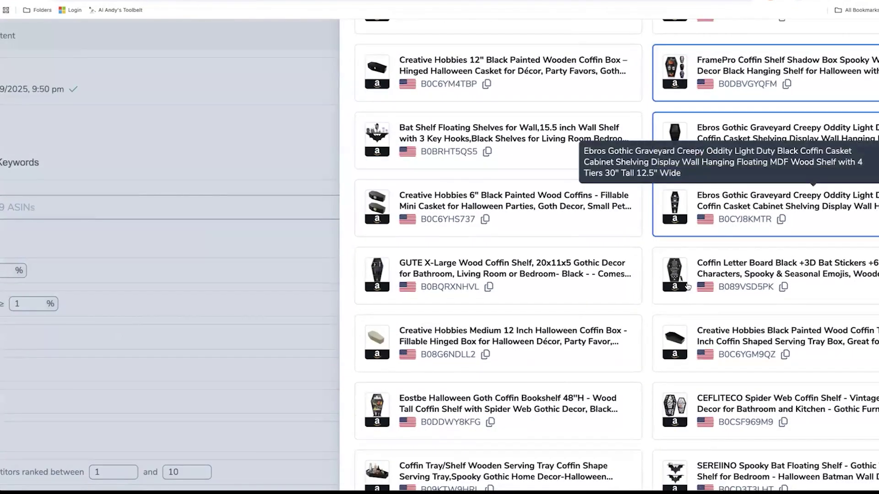
Step: Also select the Eostbe coffin bookshelf, CEFLITECO spider web shelf and Coffin Letter Board, and add all selected competitors
scroll(546, 286, down, 1)
scroll(546, 286, down, 4)
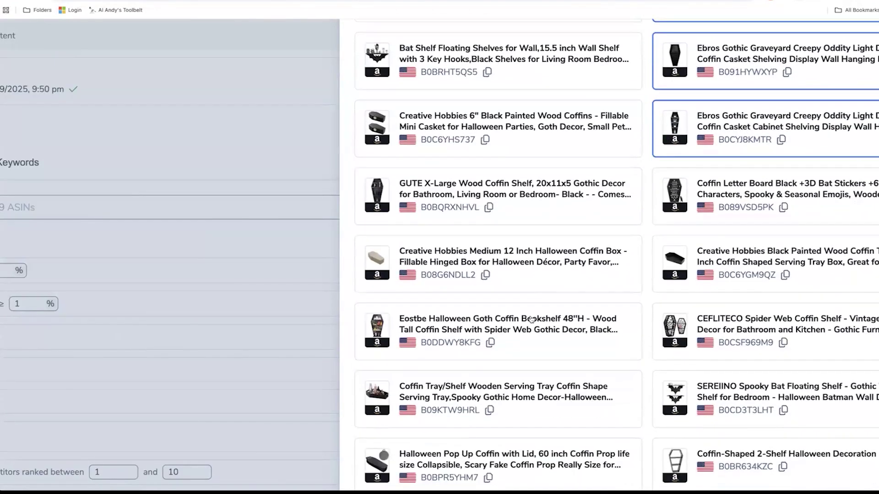
click(511, 209)
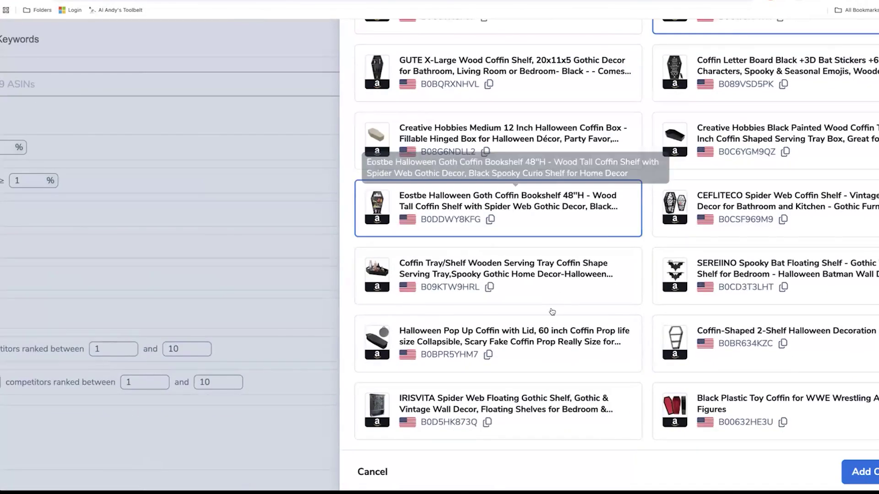
scroll(558, 319, down, 1)
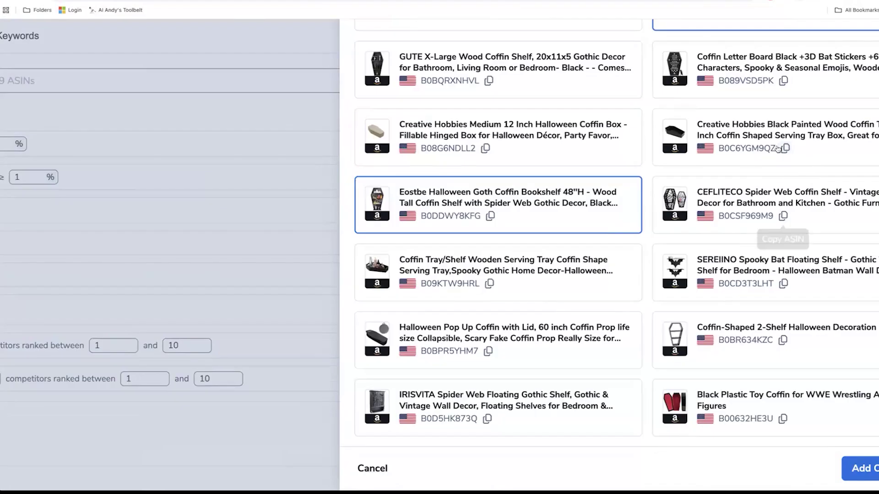
click(805, 201)
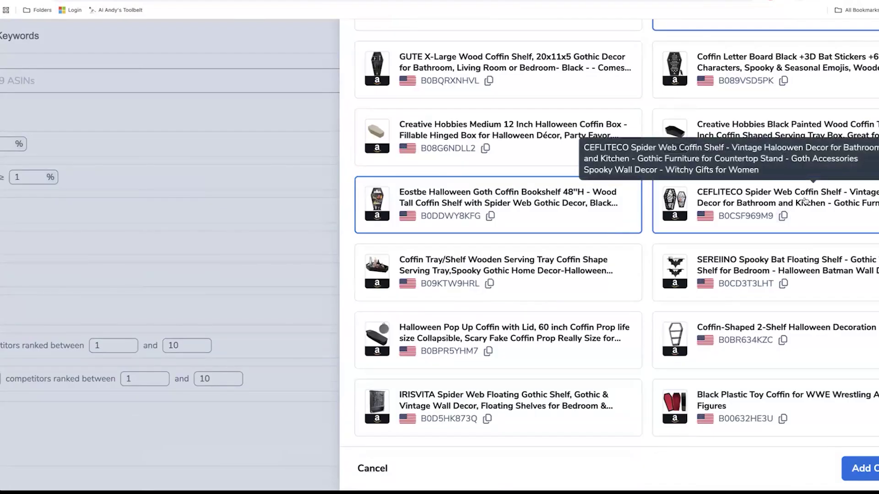
click(777, 59)
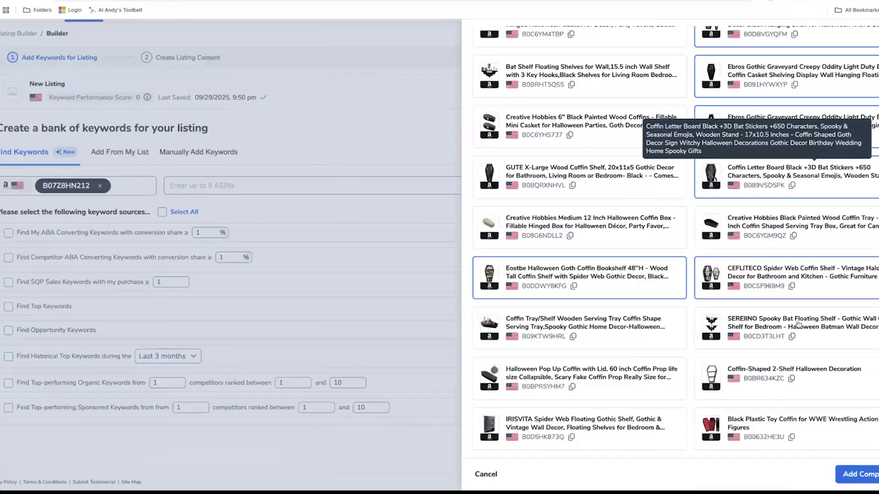
click(824, 475)
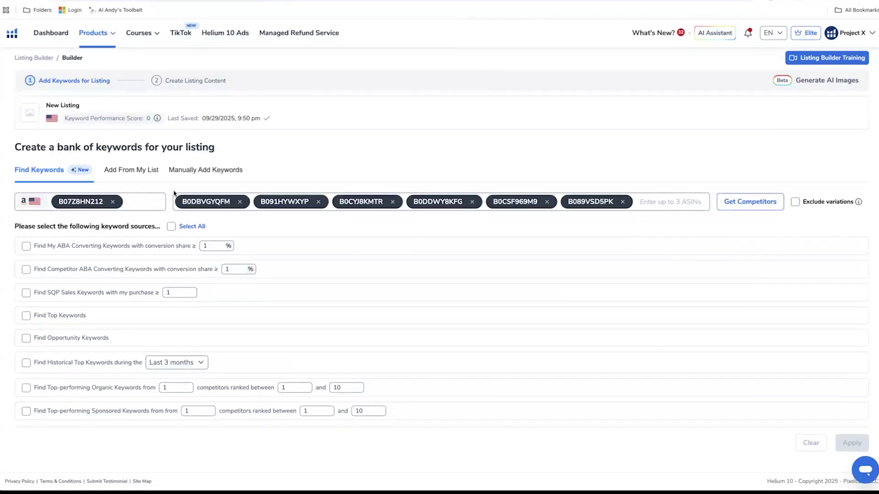
Step: Include my ABA converting keywords as a keyword source and open its list of weeks
scroll(80, 277, down, 2)
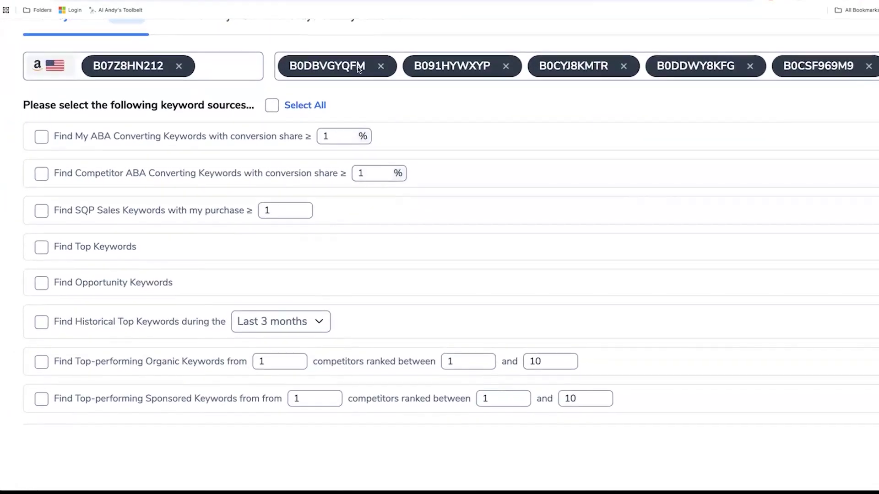
click(41, 136)
scroll(93, 170, down, 1)
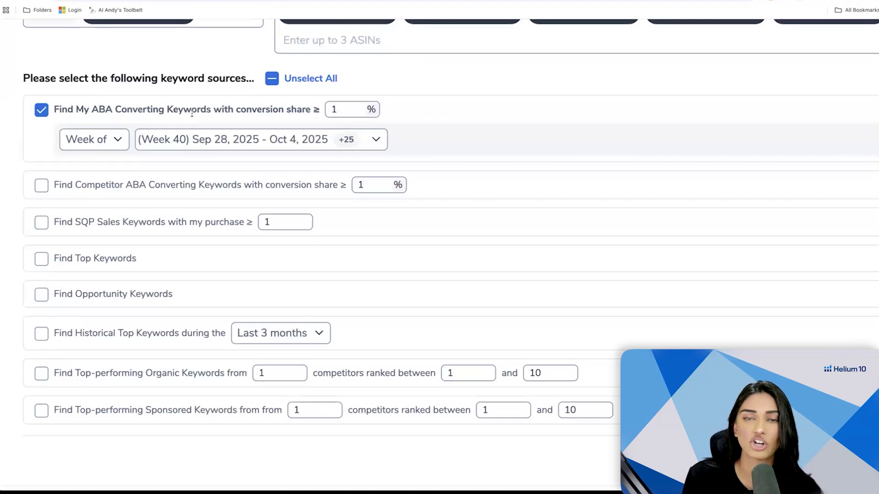
scroll(192, 113, up, 1)
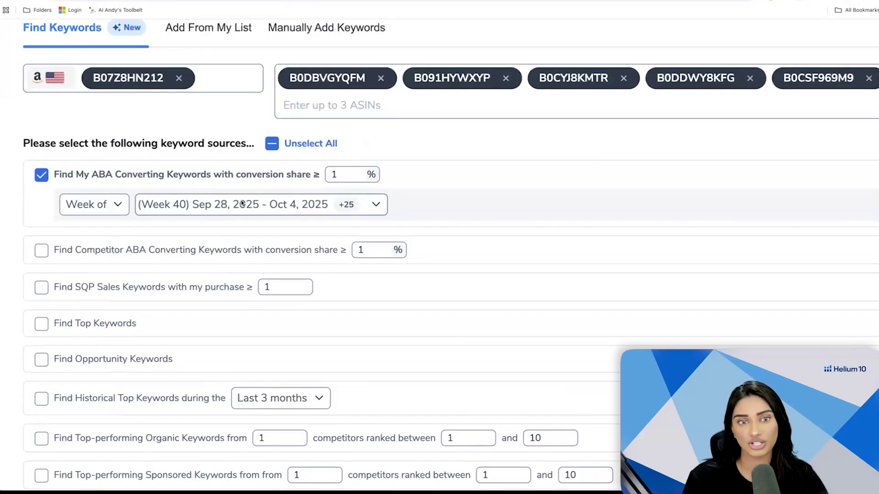
click(215, 206)
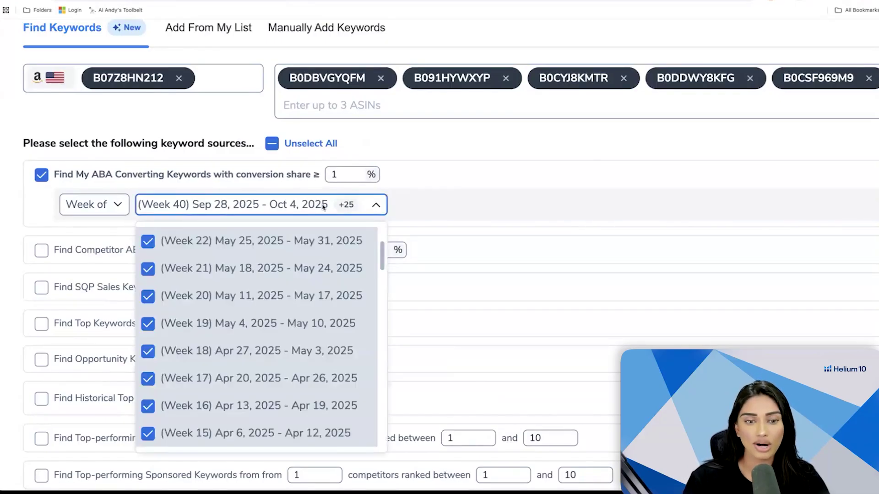
scroll(323, 207, down, 1)
click(150, 197)
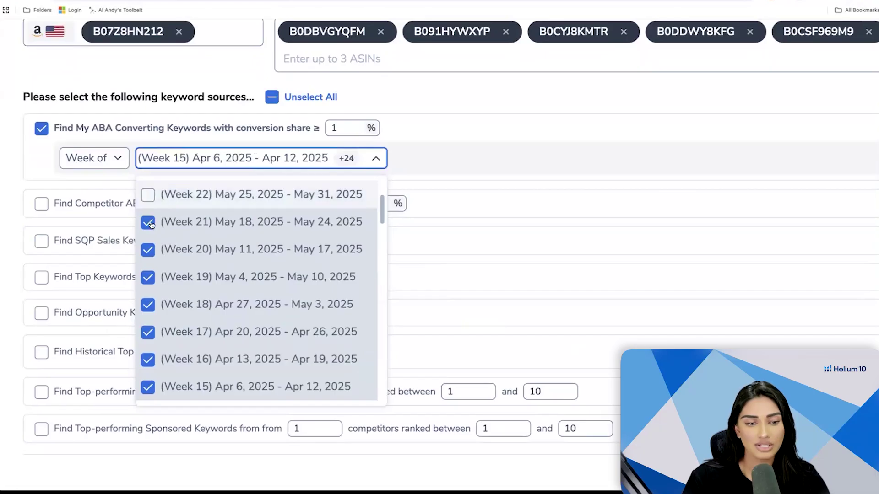
click(150, 223)
click(149, 222)
click(148, 195)
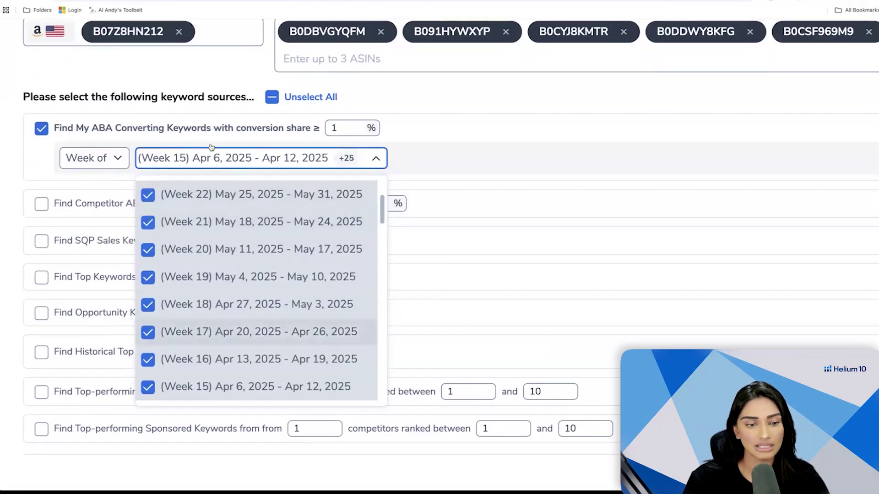
Step: Remove weeks 15 and 16 of 2025 (Apr 6 to Apr 19) from my ABA converting keywords' period
scroll(231, 359, down, 3)
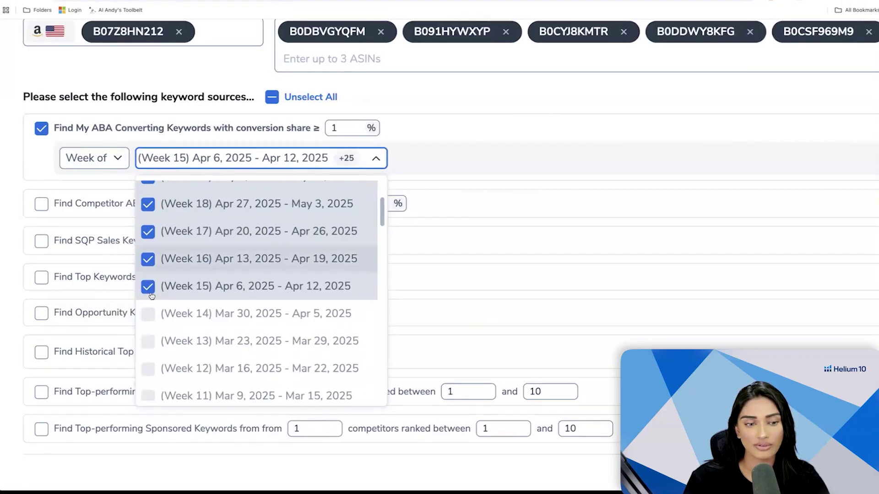
click(149, 288)
click(148, 259)
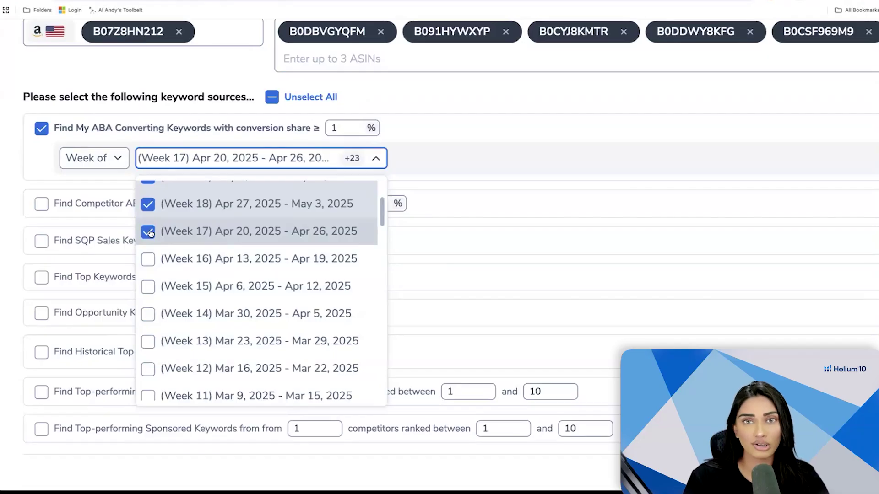
scroll(179, 252, down, 2)
scroll(181, 251, down, 15)
scroll(239, 183, up, 3)
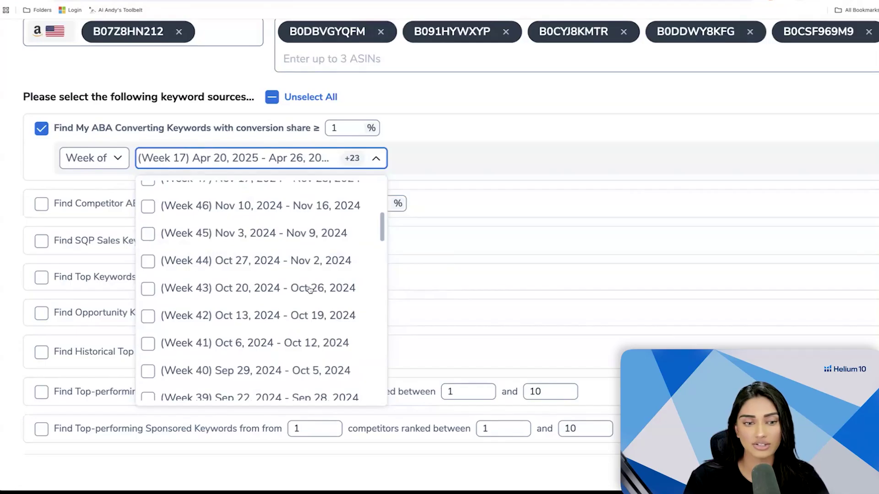
click(168, 158)
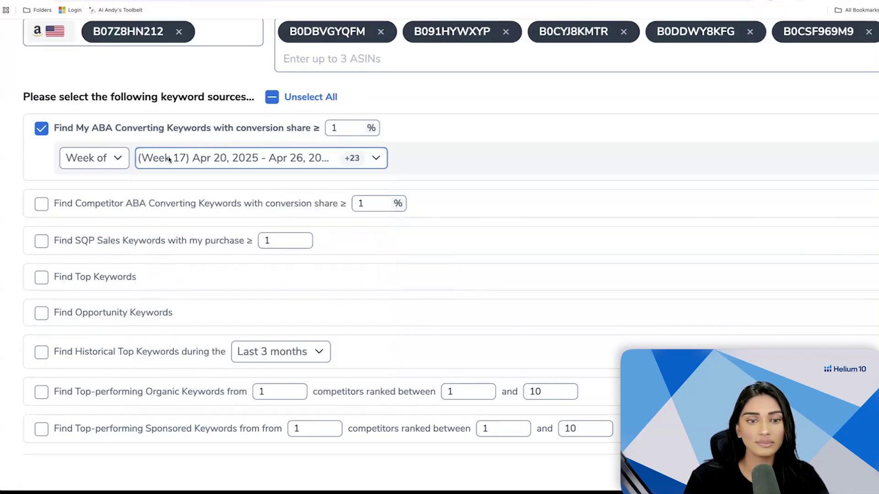
click(87, 163)
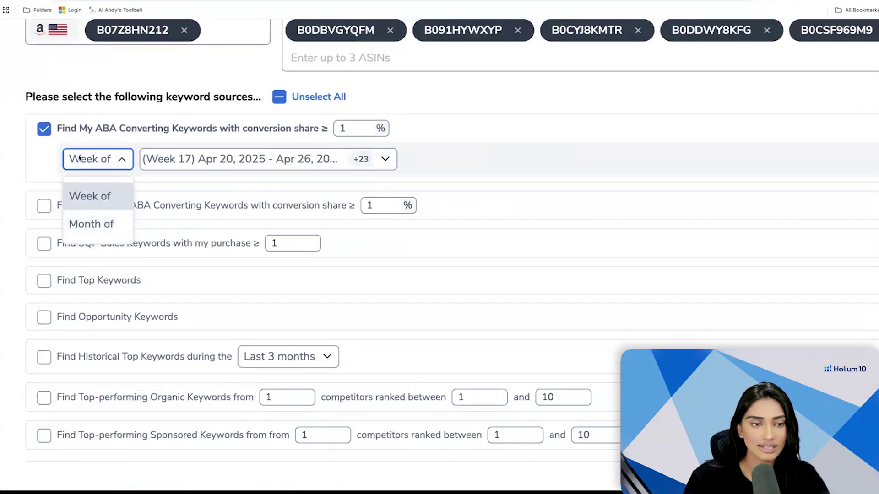
click(79, 158)
click(266, 159)
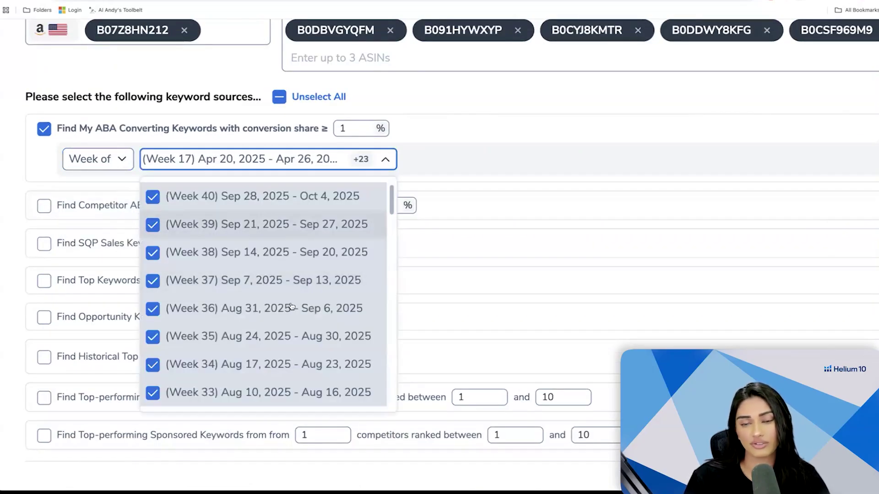
click(97, 162)
click(260, 171)
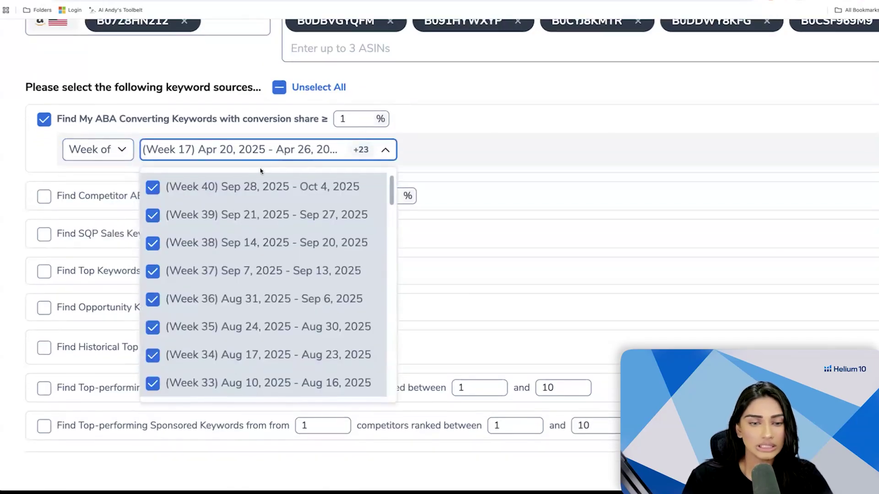
click(443, 115)
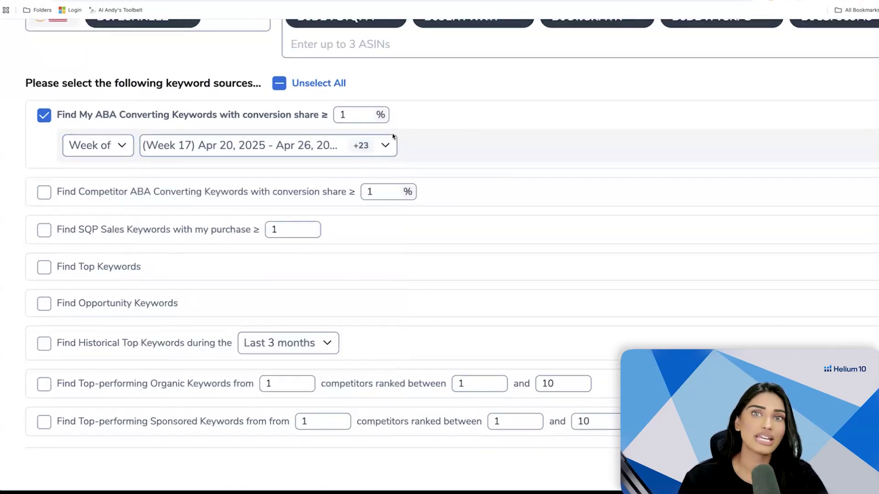
Step: Include competitor ABA converting keywords as a keyword source, keeping its default weeks
click(45, 194)
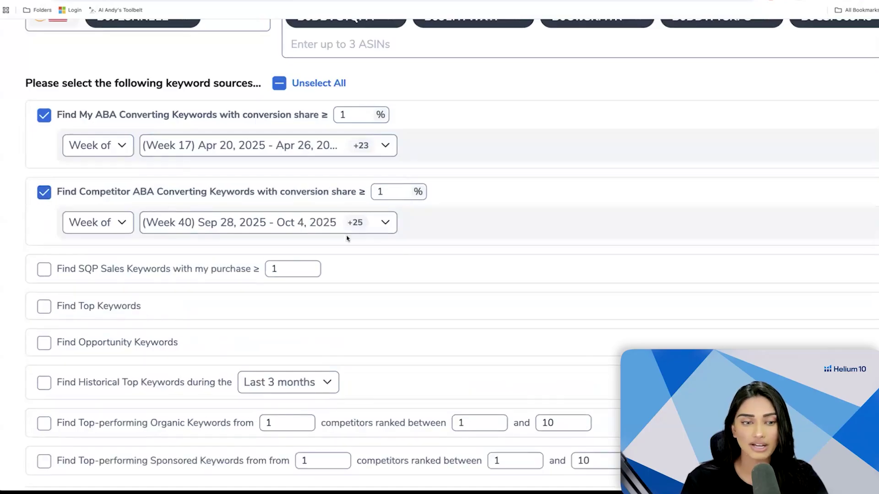
scroll(350, 205, up, 2)
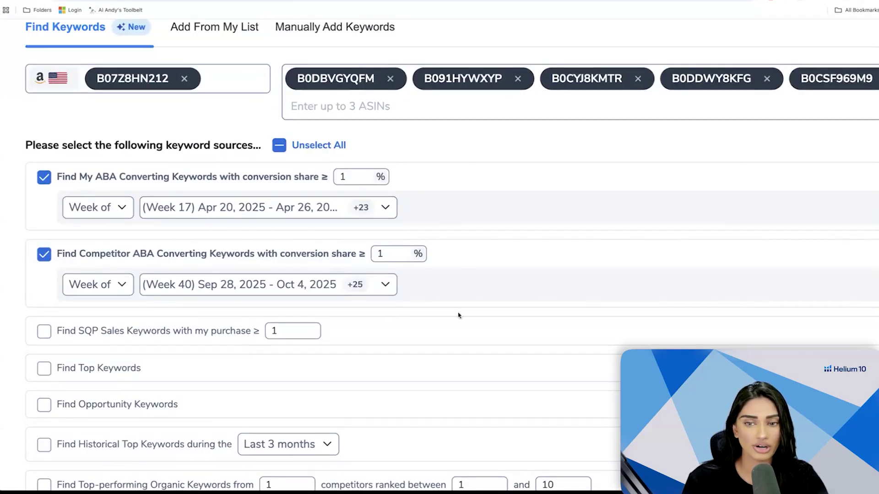
scroll(424, 289, down, 2)
click(243, 208)
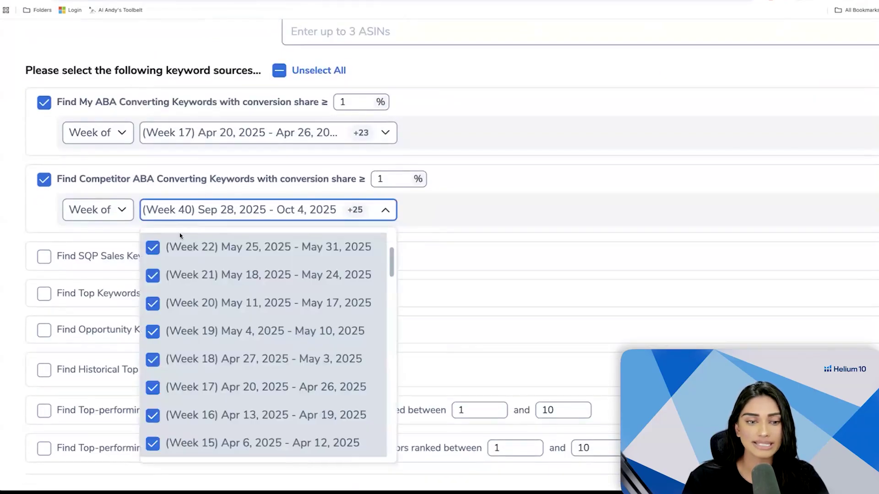
click(164, 210)
scroll(164, 210, down, 2)
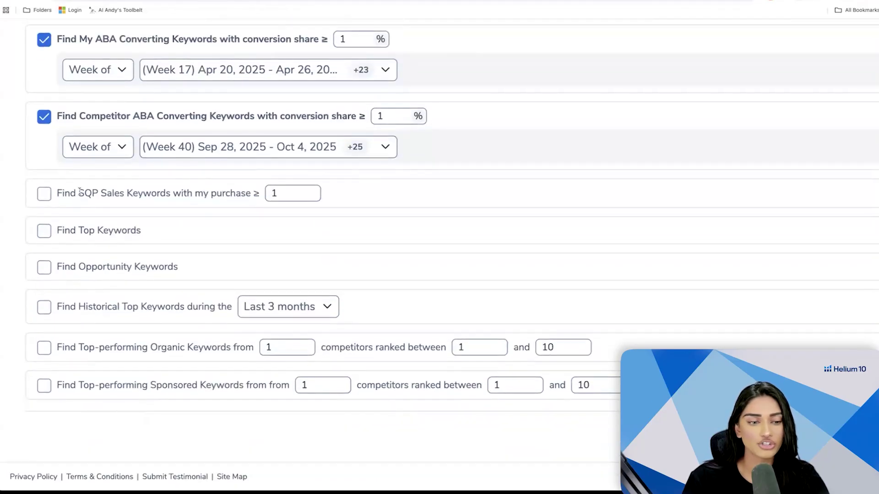
Step: Include SQP sales keywords as a keyword source, keeping its default weeks and the HOW COOL IS THAT shop
click(43, 193)
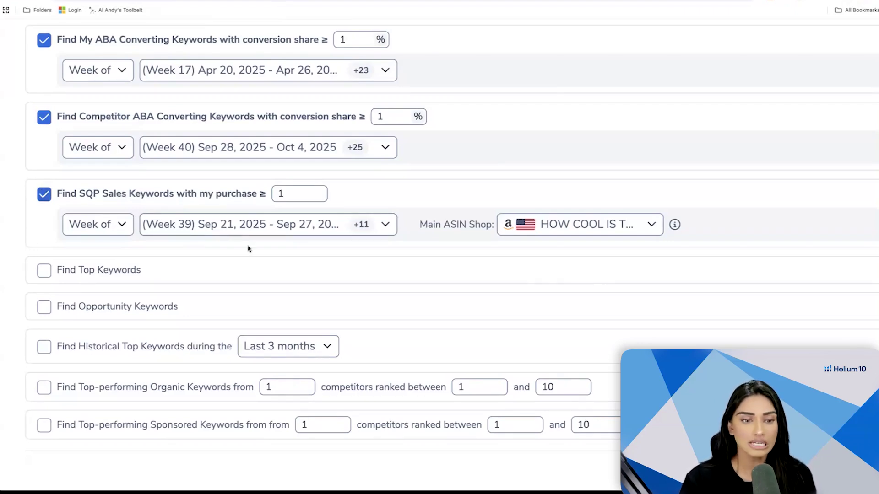
click(227, 223)
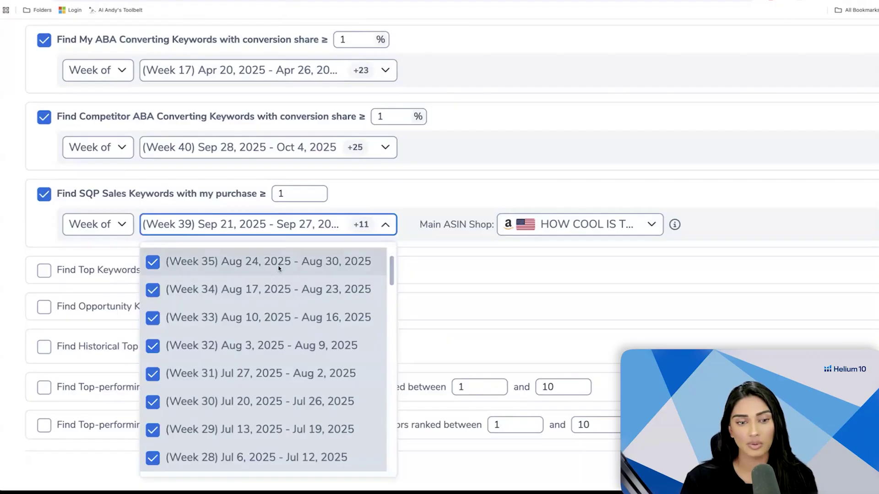
click(526, 227)
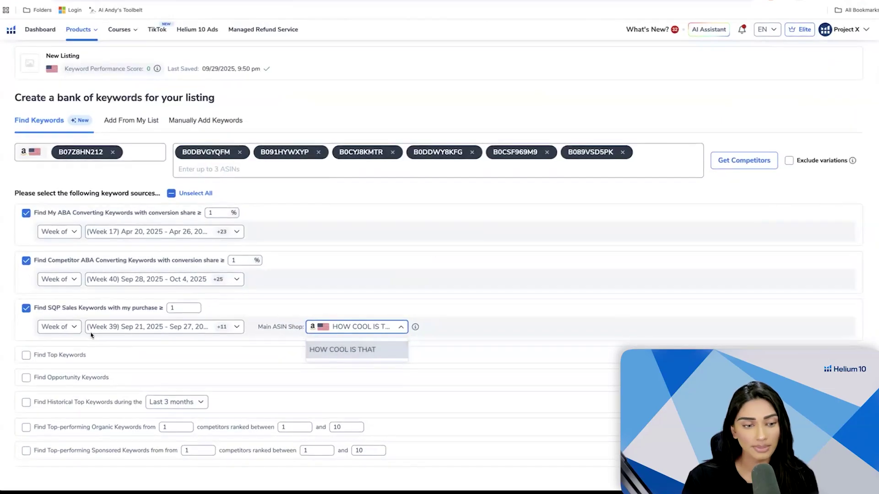
scroll(91, 335, up, 4)
click(91, 333)
scroll(91, 334, down, 3)
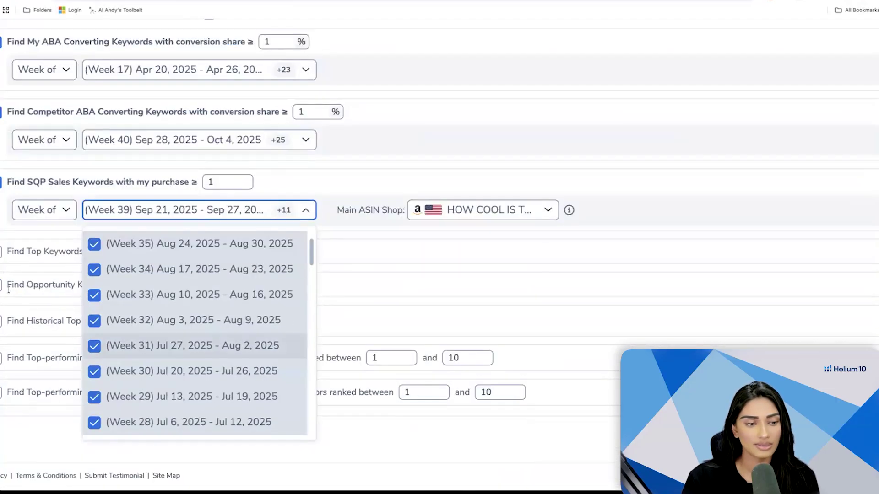
Step: Also include top keywords, opportunity keywords and historical top keywords from the last 3 months as keyword sources
scroll(22, 256, left, 2)
click(40, 255)
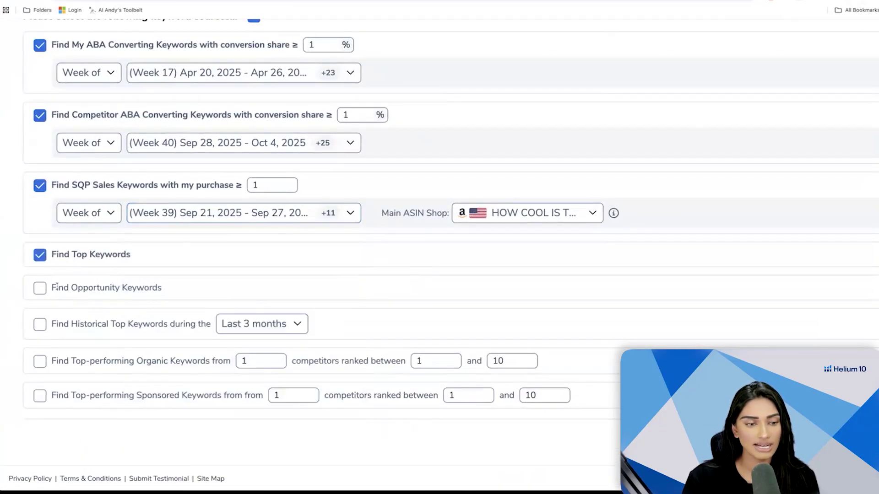
click(41, 288)
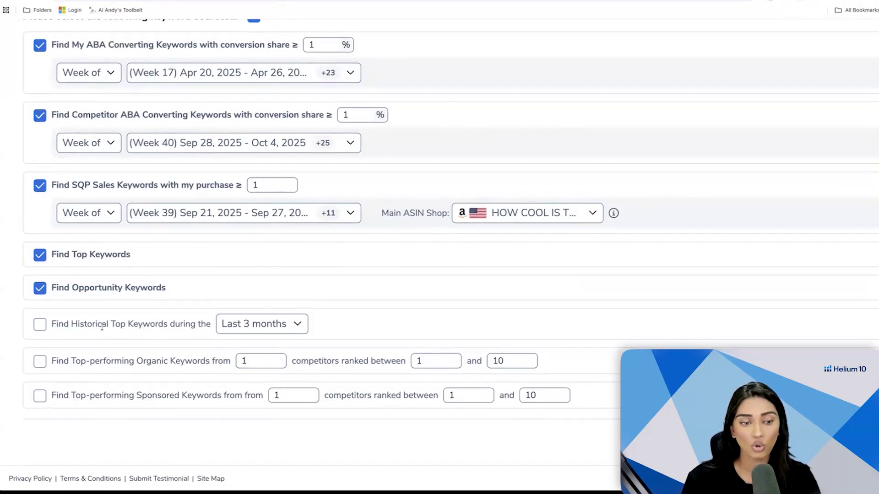
click(39, 325)
click(225, 324)
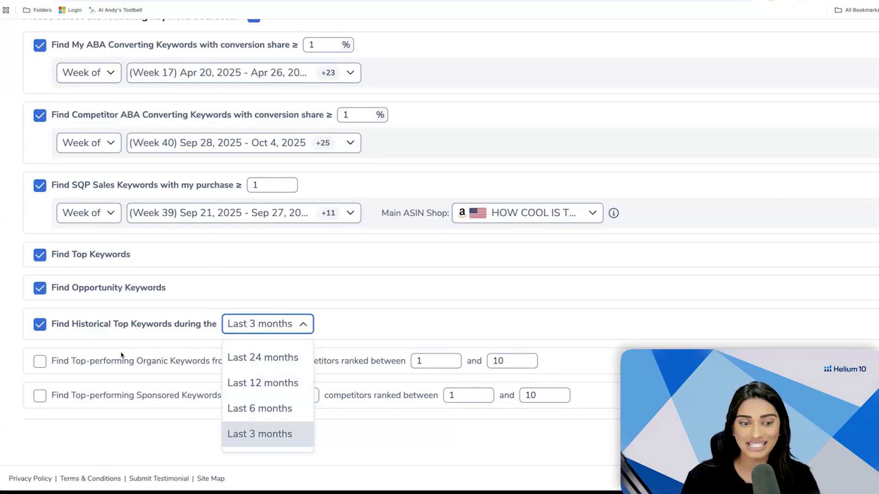
click(337, 342)
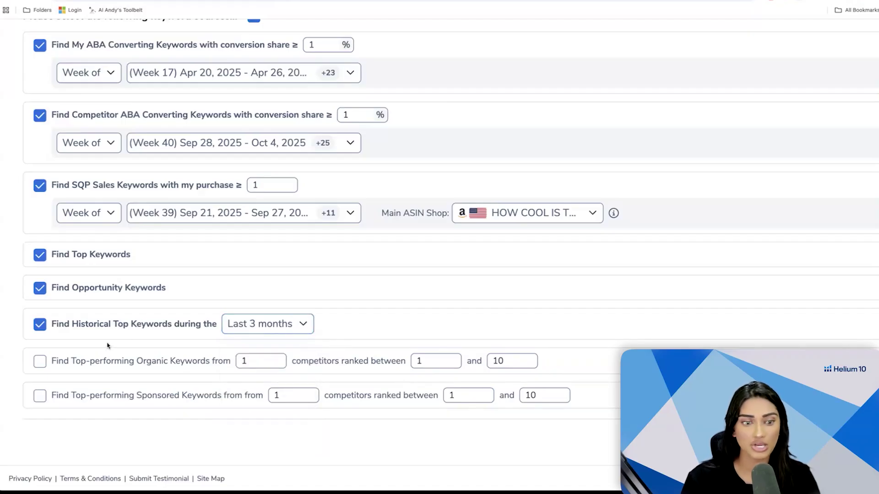
Step: Include top-performing organic keywords as a source, requiring 2 competitors ranked between 1 and 10
click(40, 362)
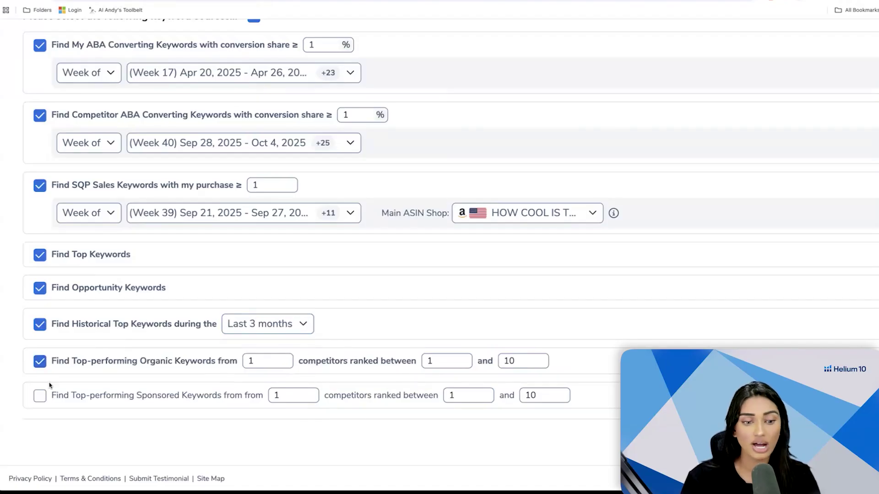
double_click(257, 357)
key(BackSpace)
text(2)
click(355, 379)
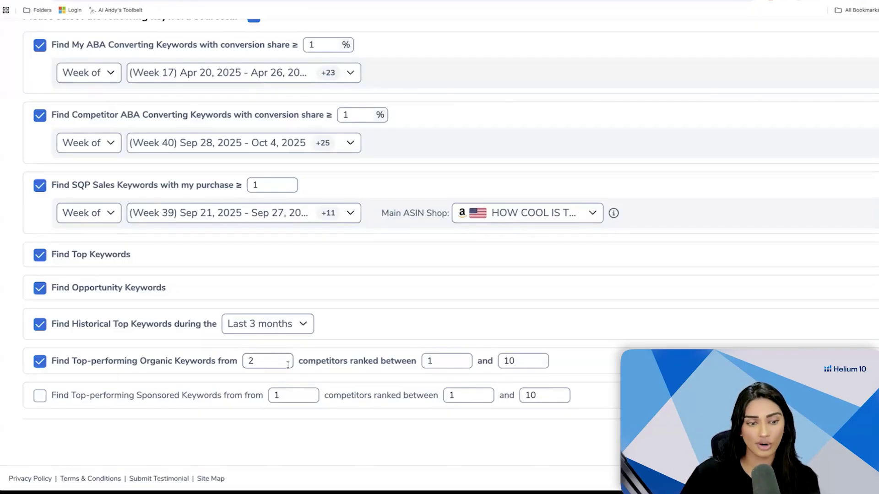
Step: Include top-performing sponsored keywords from 1 competitor ranked between 1 and 5, and generate the keyword bank
click(40, 395)
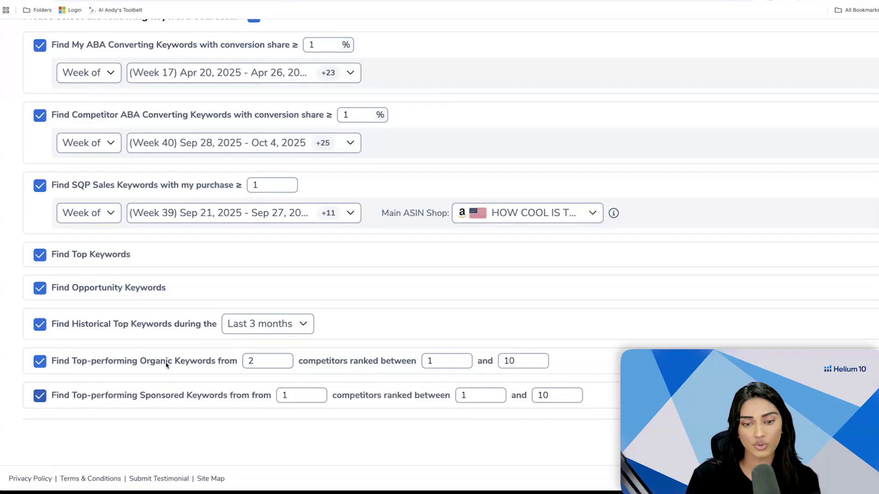
double_click(534, 396)
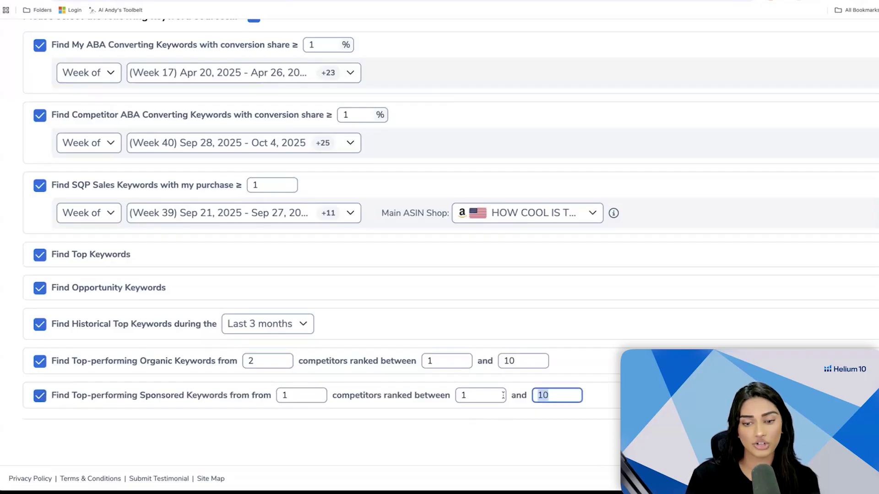
text(5)
click(602, 408)
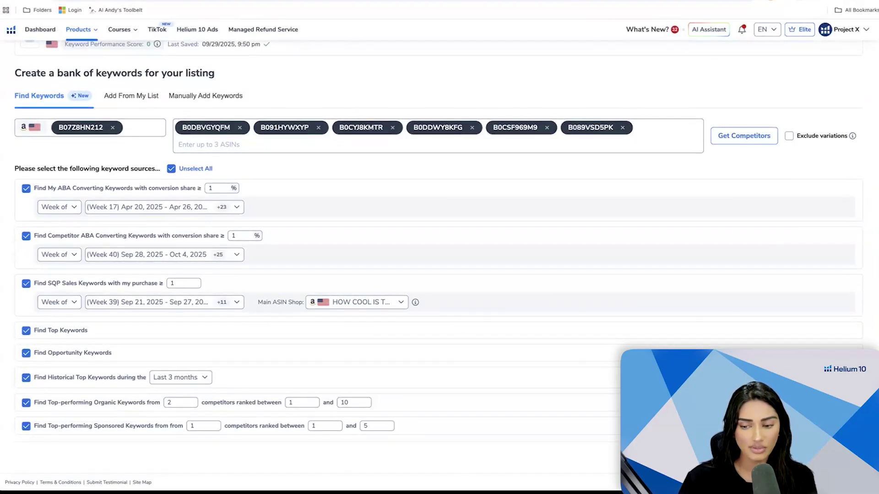
click(831, 457)
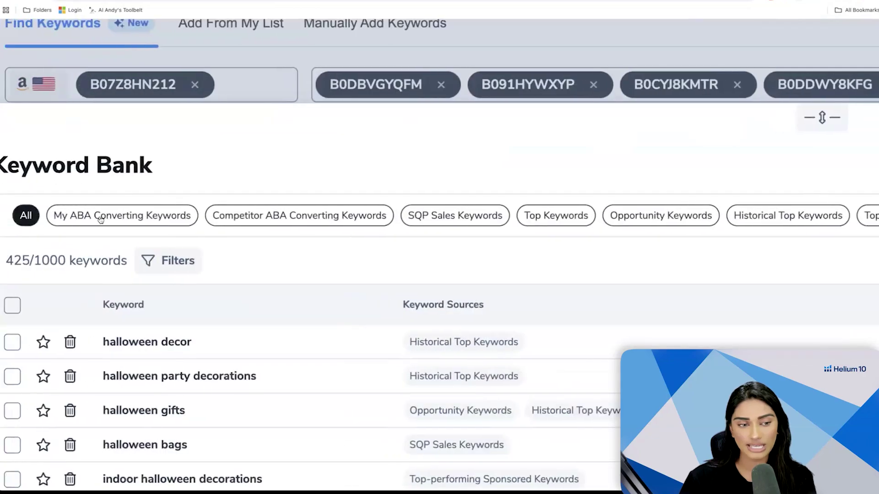
Step: Examine the bank's keywords from my ABA converting source and the competitor ABA converting source, including their other keyword sources
click(156, 219)
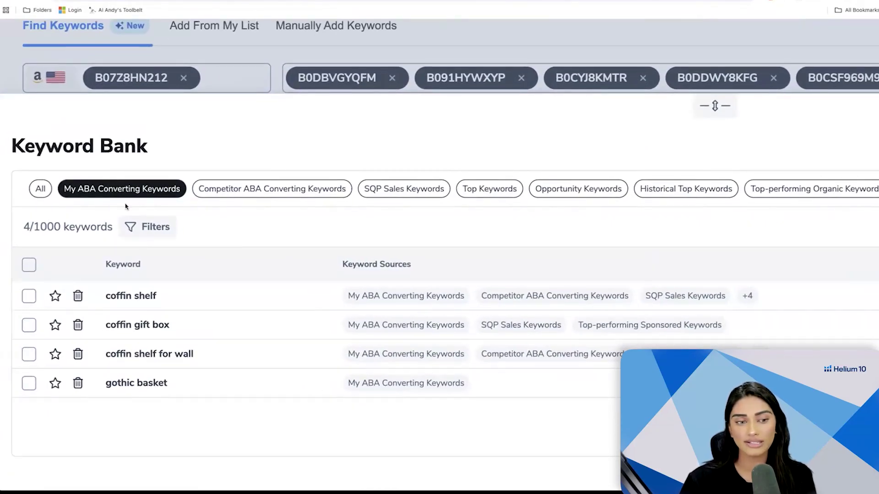
scroll(220, 323, down, 1)
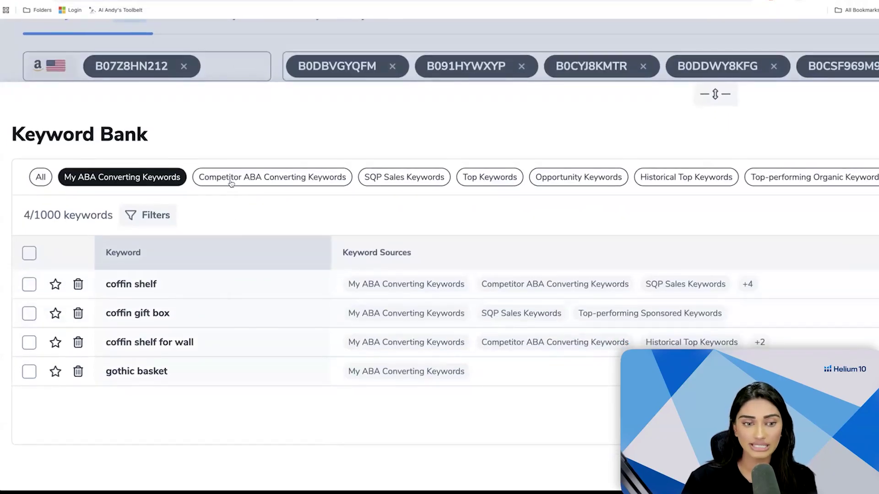
click(231, 183)
scroll(206, 281, down, 1)
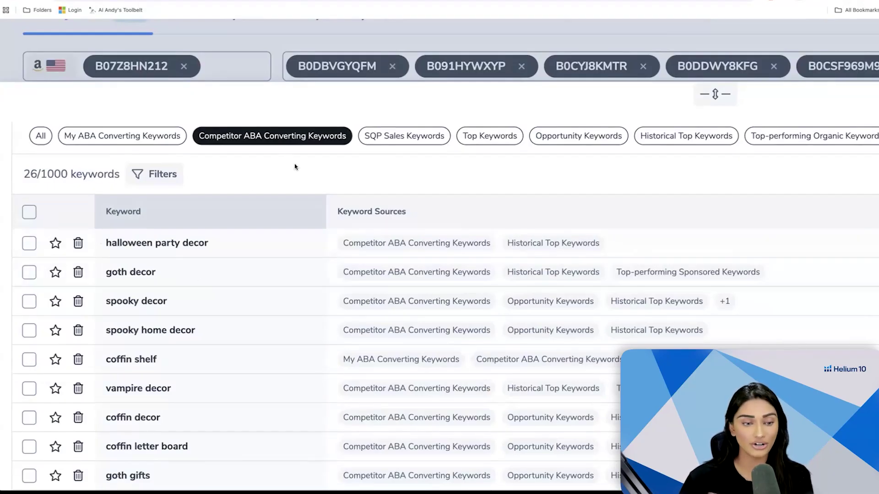
scroll(282, 235, down, 2)
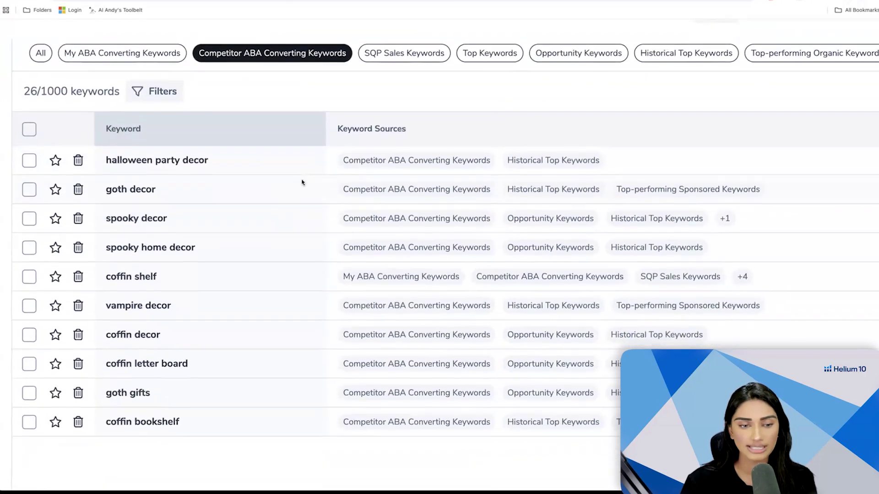
drag(221, 166, 106, 161)
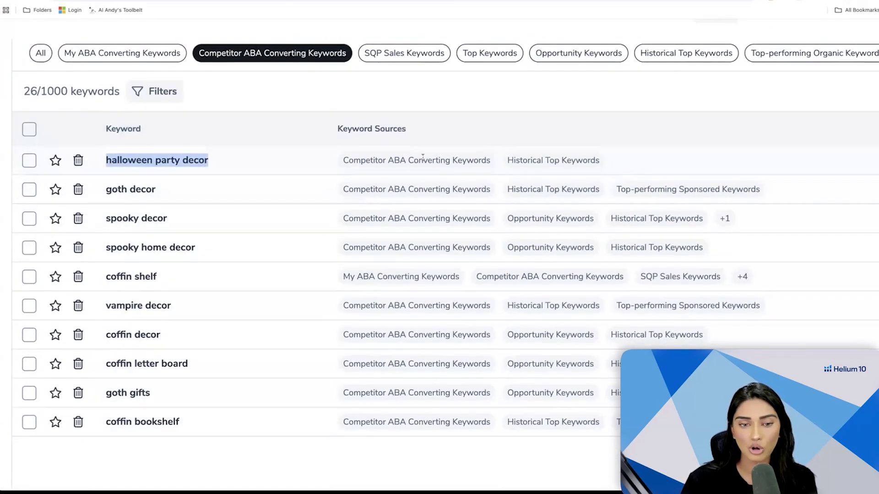
click(568, 158)
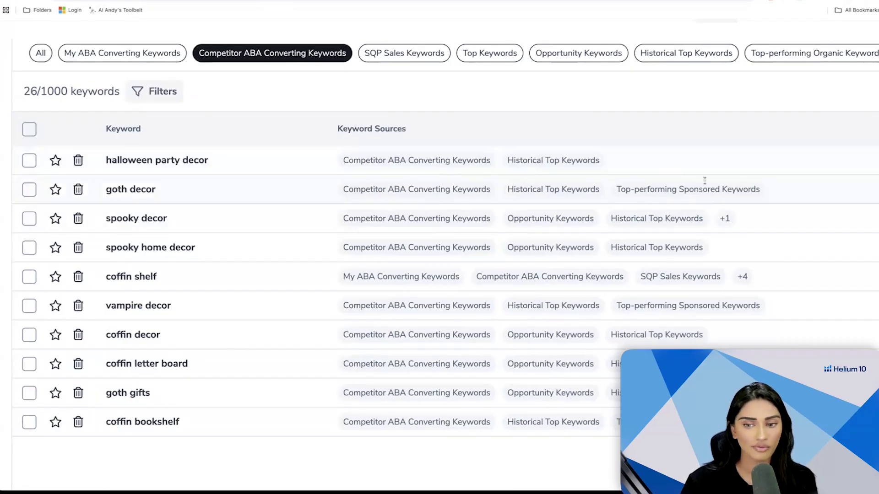
drag(157, 191, 105, 190)
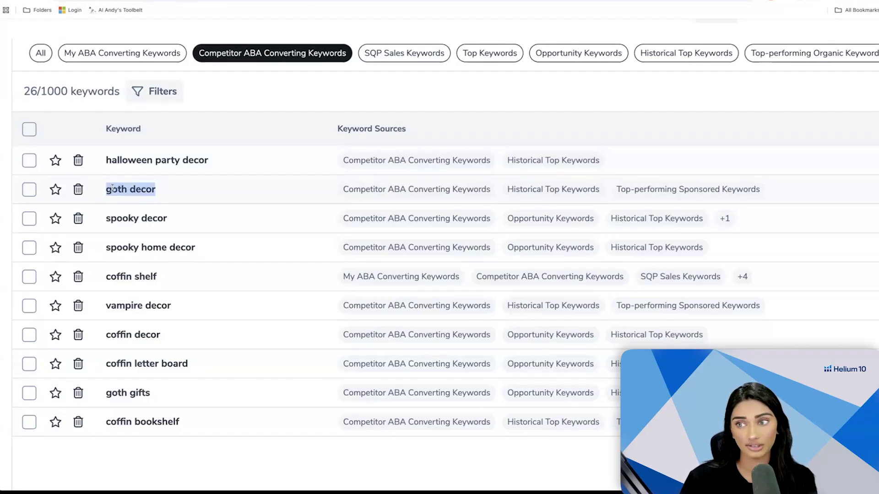
scroll(112, 188, up, 3)
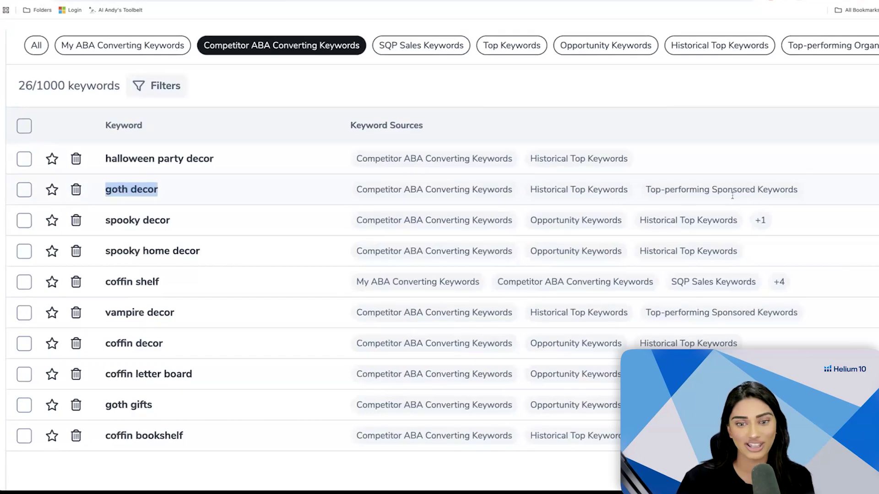
scroll(428, 178, up, 2)
scroll(404, 93, down, 1)
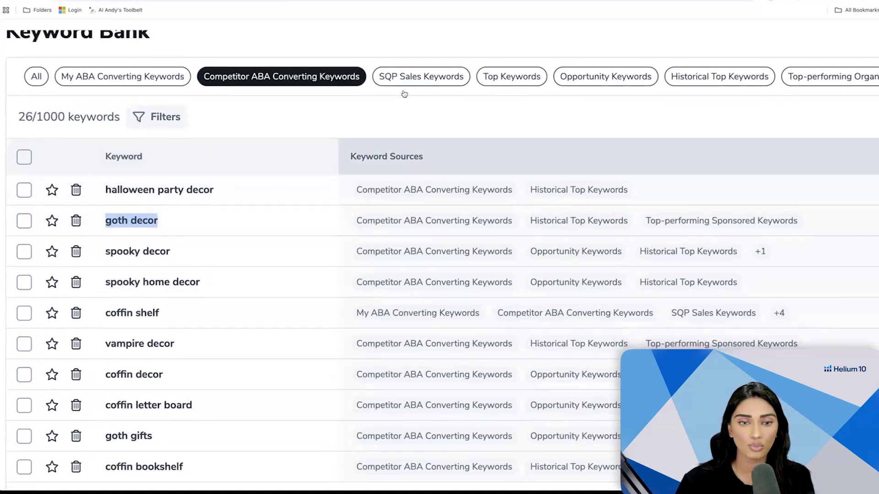
Step: Examine the SQP sales keywords in the bank, comparing their search volume, keyword sales and CPS
click(395, 67)
scroll(453, 198, down, 1)
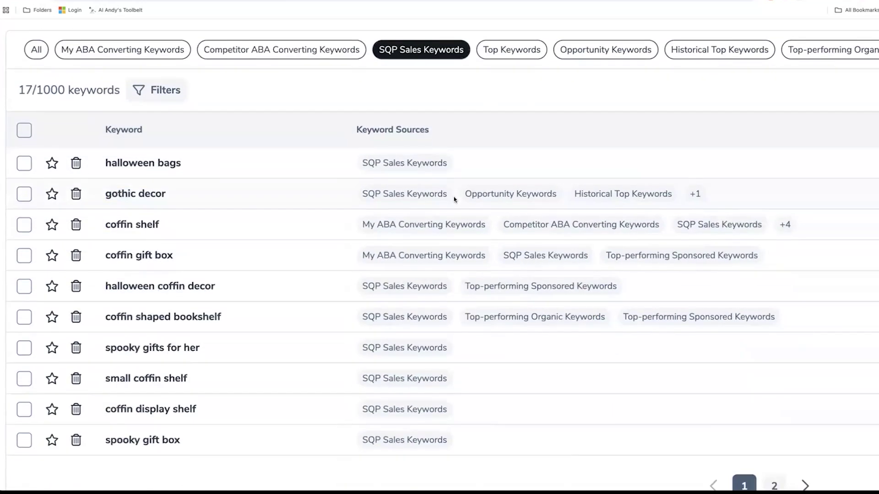
key(ctrl+minus)
key(ctrl+minus)
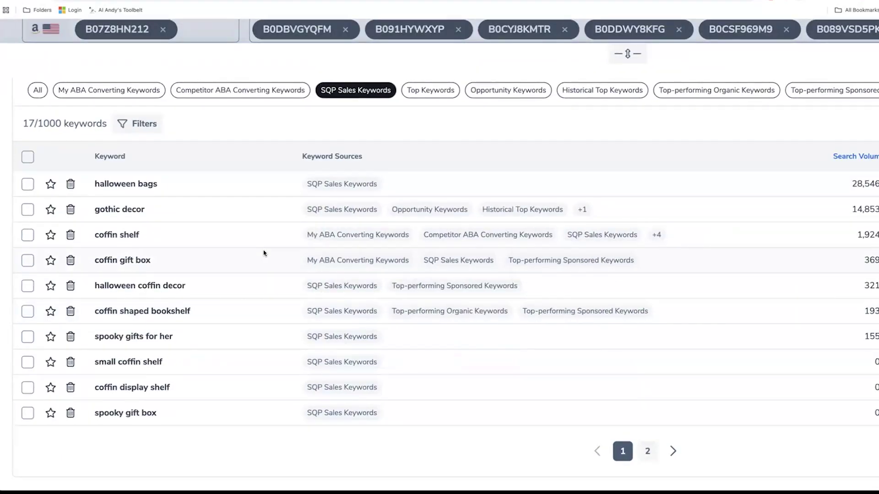
scroll(394, 186, right, 2)
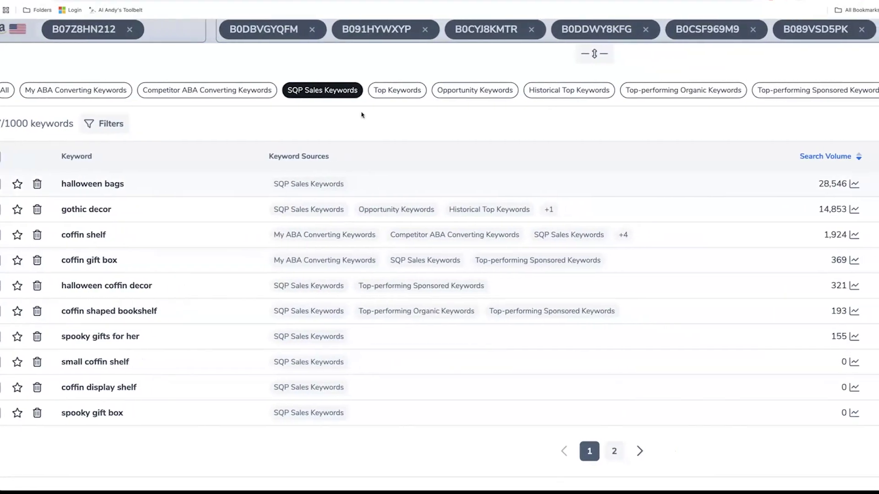
key(ctrl+minus)
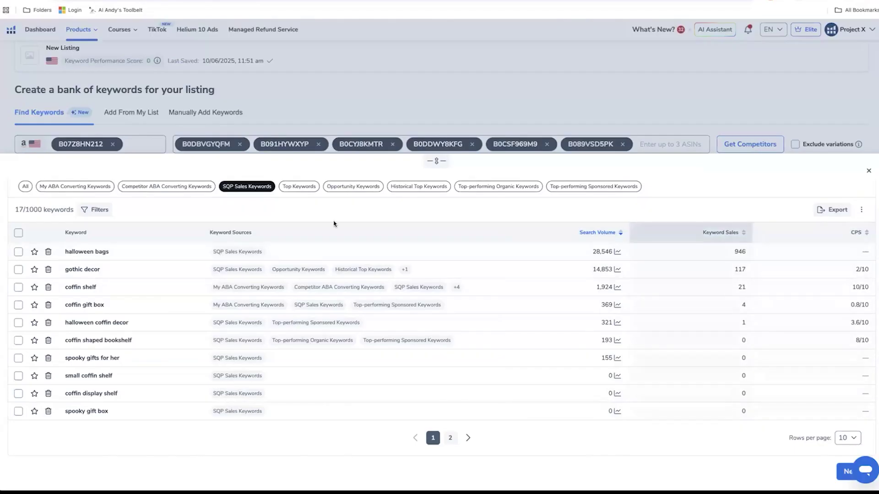
scroll(853, 281, up, 5)
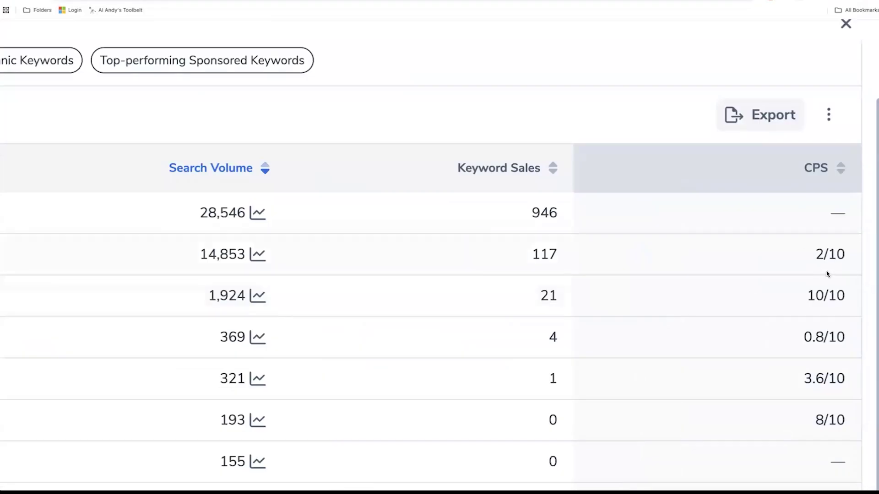
scroll(827, 272, down, 5)
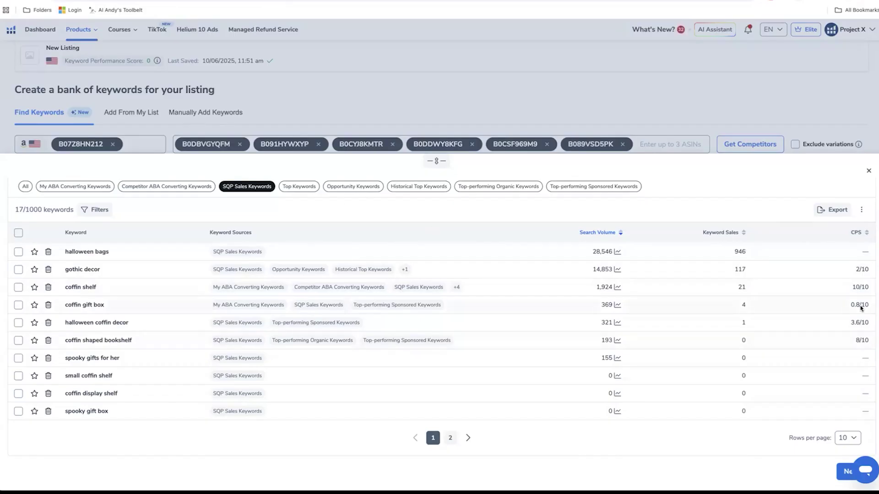
scroll(860, 308, up, 10)
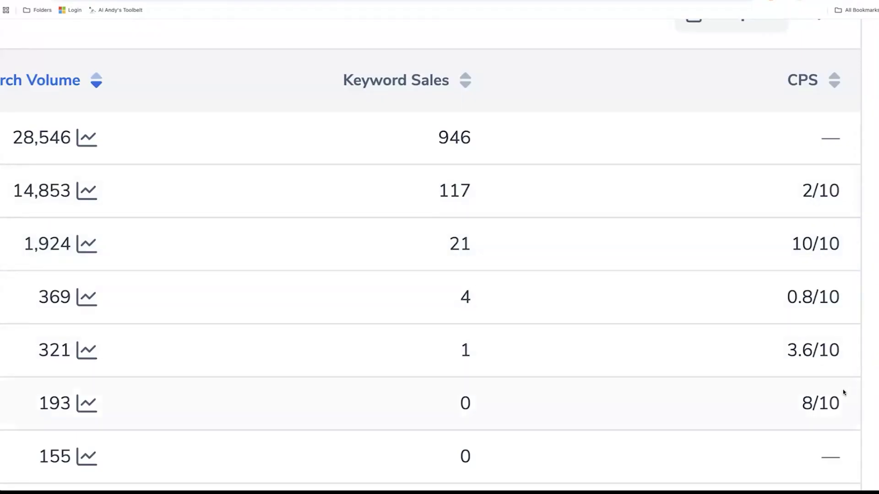
scroll(845, 393, down, 5)
scroll(844, 392, down, 5)
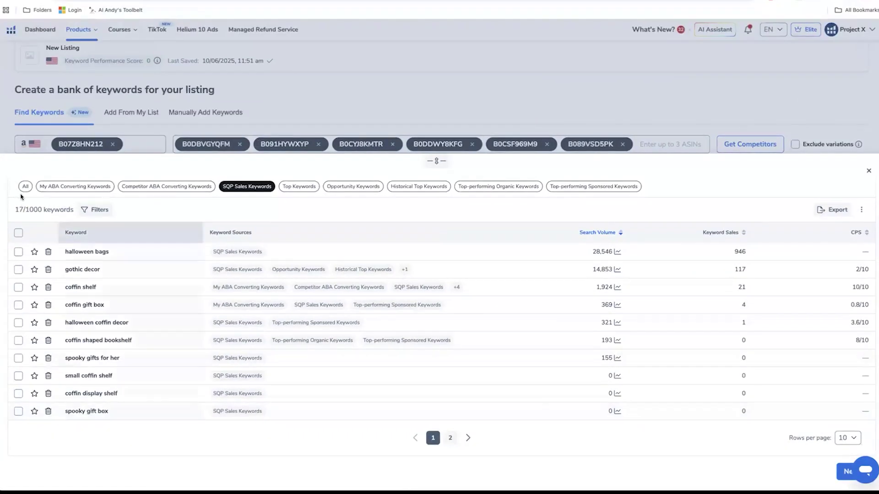
Step: Among my ABA converting keywords, star coffin shelf, coffin gift box, coffin shelf for wall and gothic basket
click(26, 188)
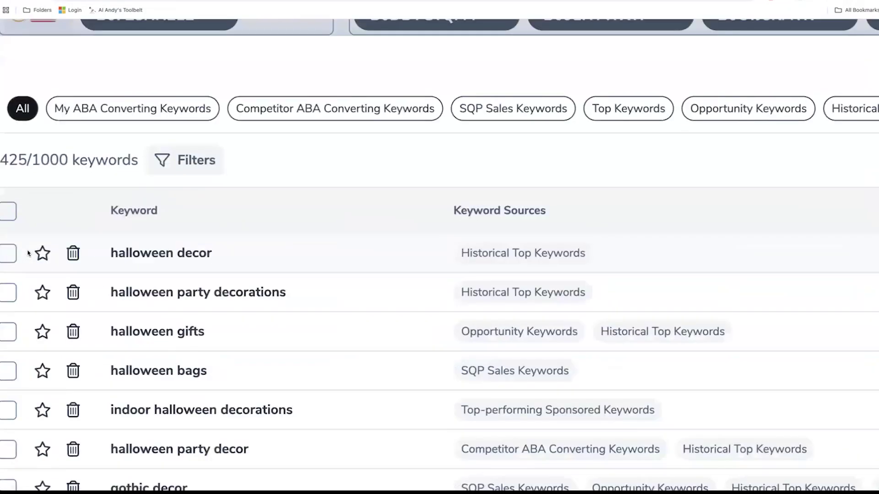
click(86, 108)
click(81, 308)
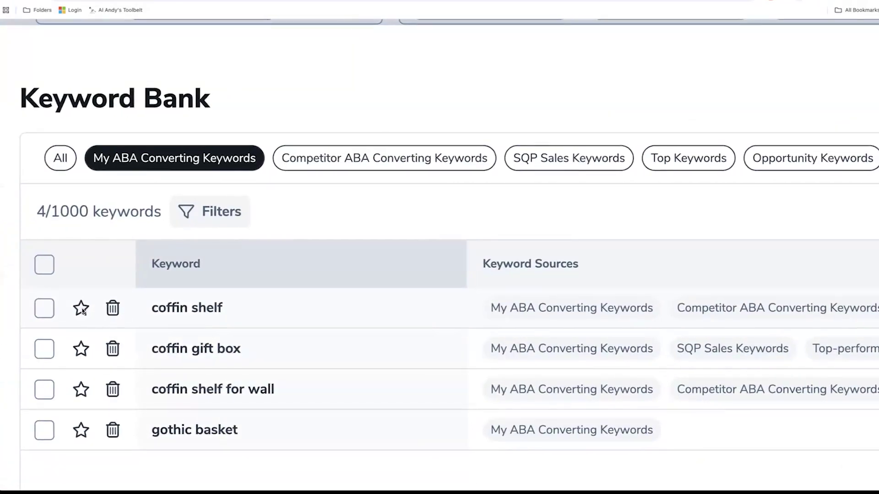
click(80, 349)
click(81, 389)
click(81, 430)
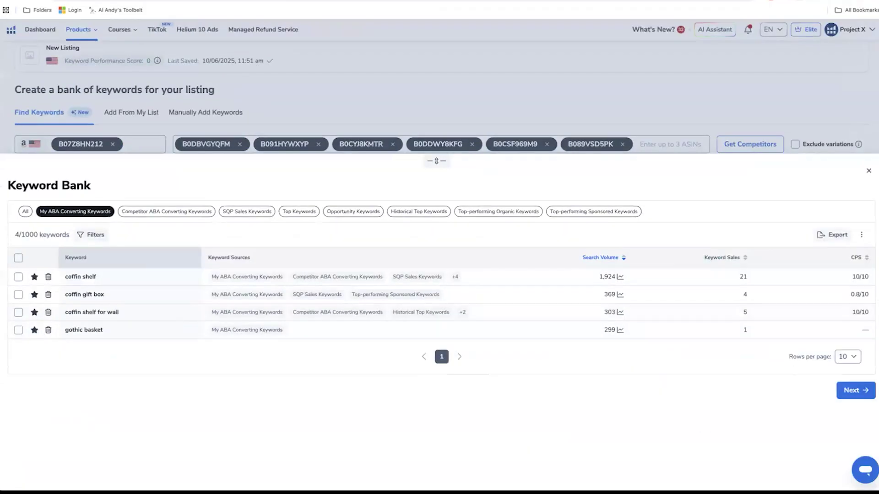
Step: Show the bank's keywords from all sources at 50 rows per page and select every keyword on the page
click(18, 257)
click(18, 258)
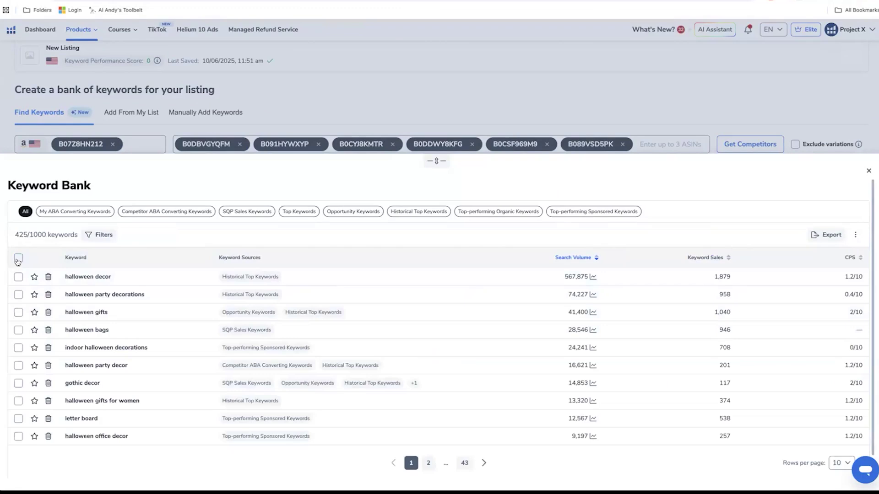
click(18, 259)
click(841, 463)
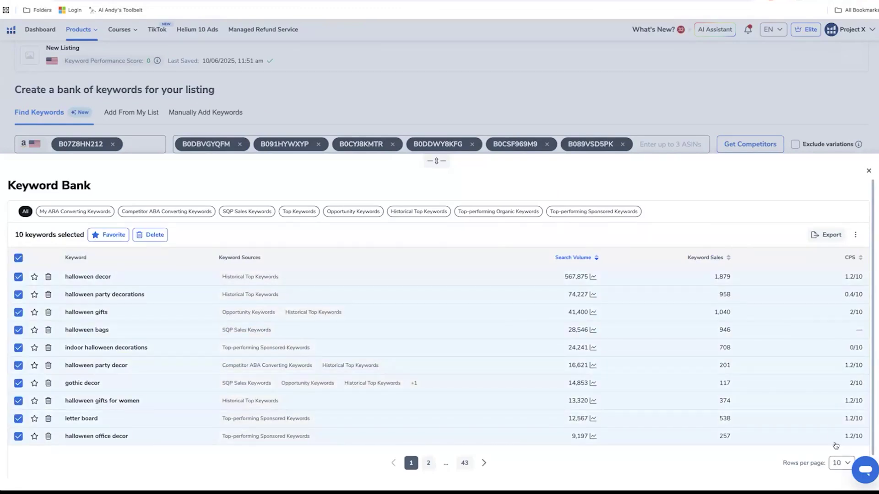
click(841, 424)
scroll(767, 403, down, 10)
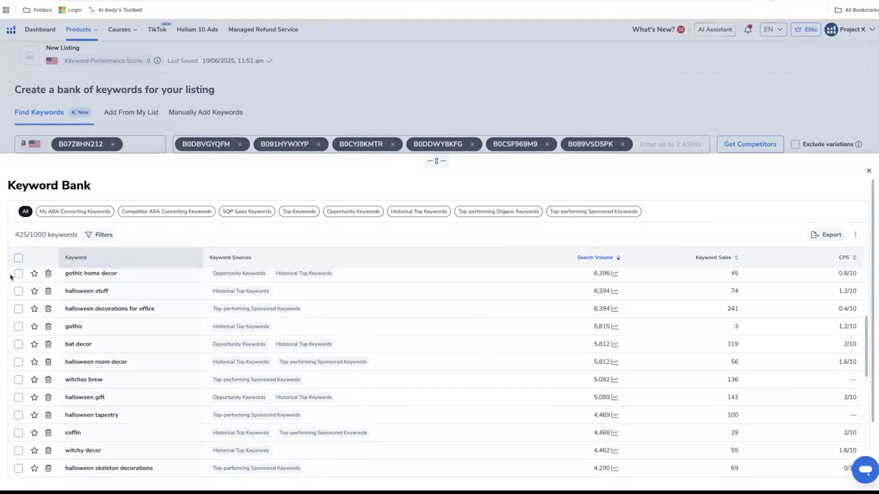
scroll(288, 335, down, 8)
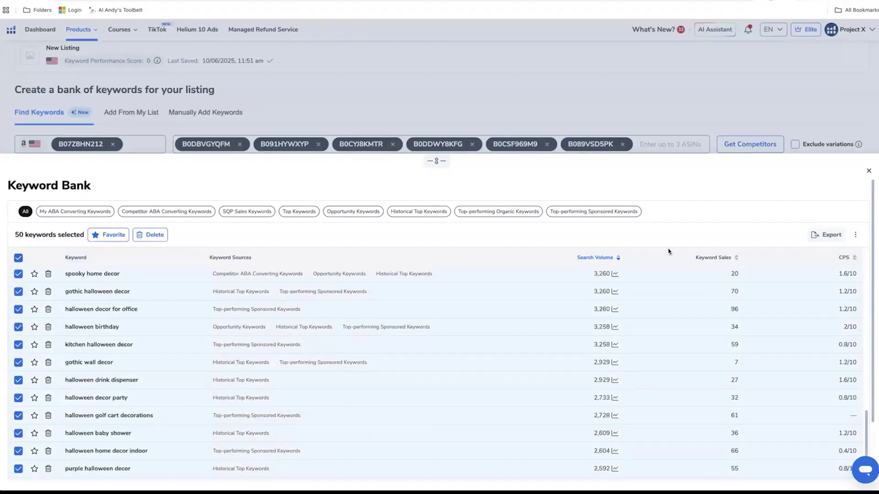
Step: Continue to creating the listing content, and check the starred keyword phrases and the keyword sources of coffin shelf for wall
scroll(668, 251, down, 5)
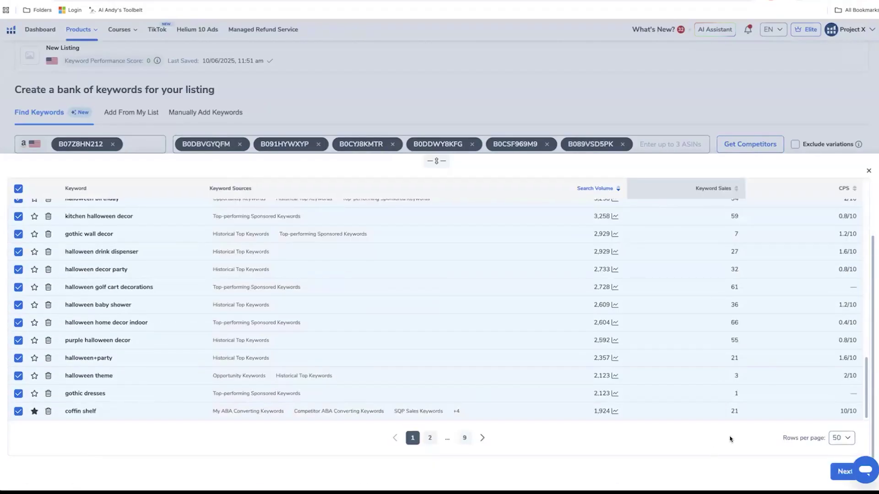
click(842, 471)
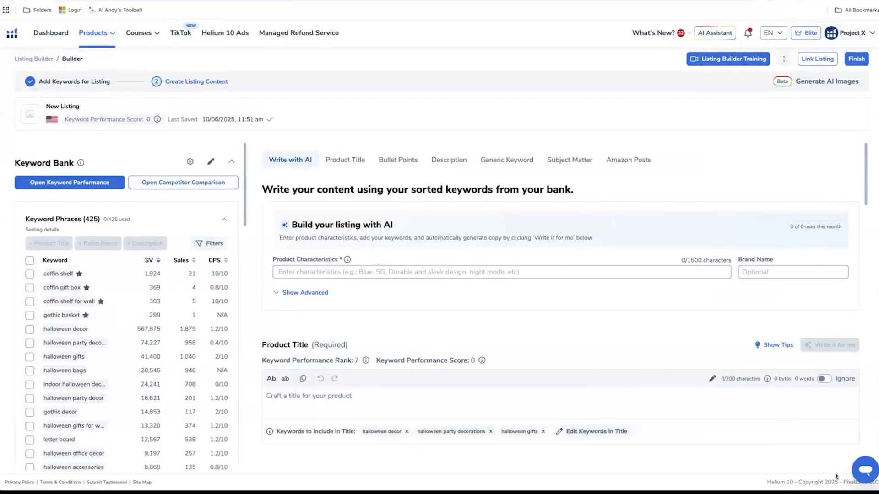
scroll(41, 223, up, 5)
scroll(40, 224, down, 3)
scroll(40, 223, left, 2)
scroll(117, 358, down, 1)
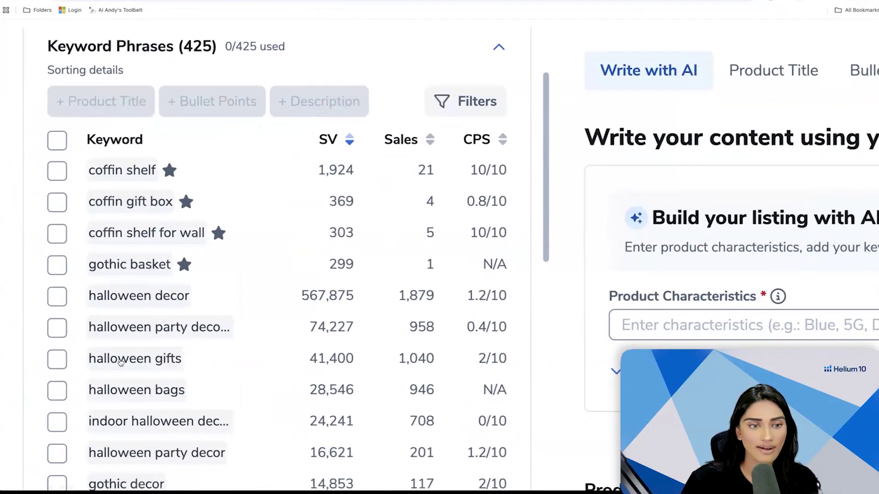
scroll(187, 391, down, 3)
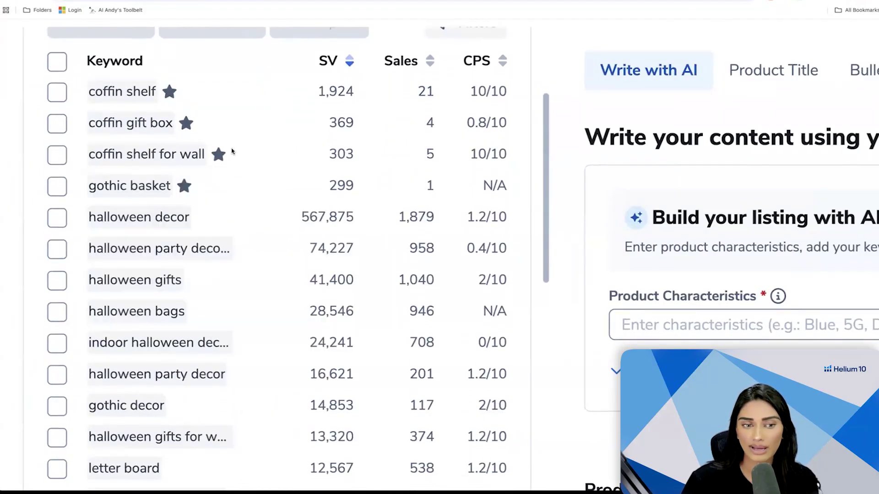
mouse_move(177, 156)
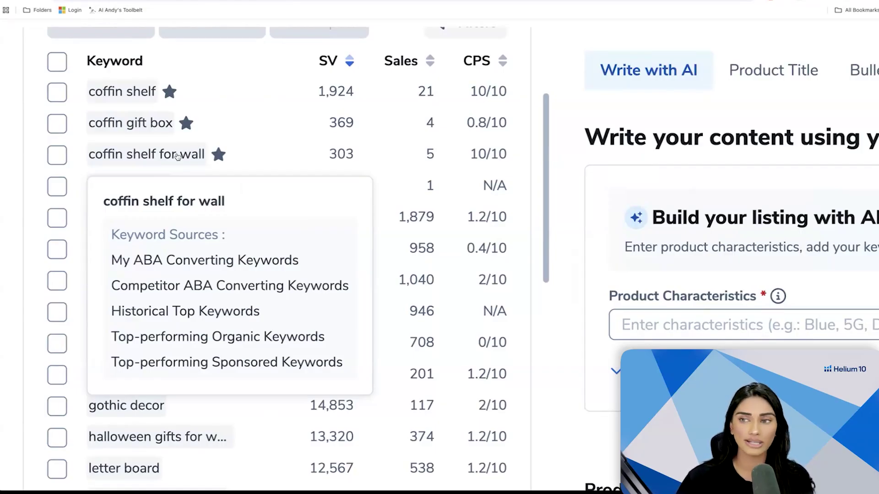
mouse_move(324, 69)
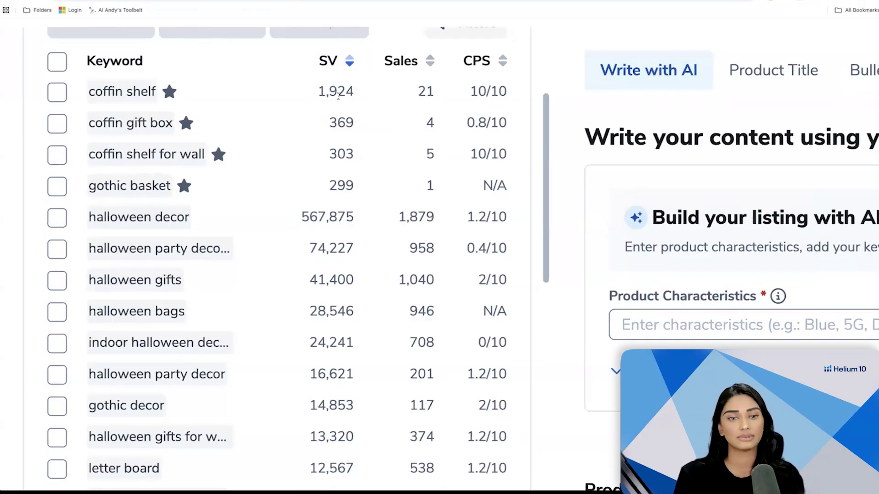
Step: Sort the keyword phrases by search volume ascending and back to descending, and compare the sales of halloween gifts and halloween decor
click(336, 68)
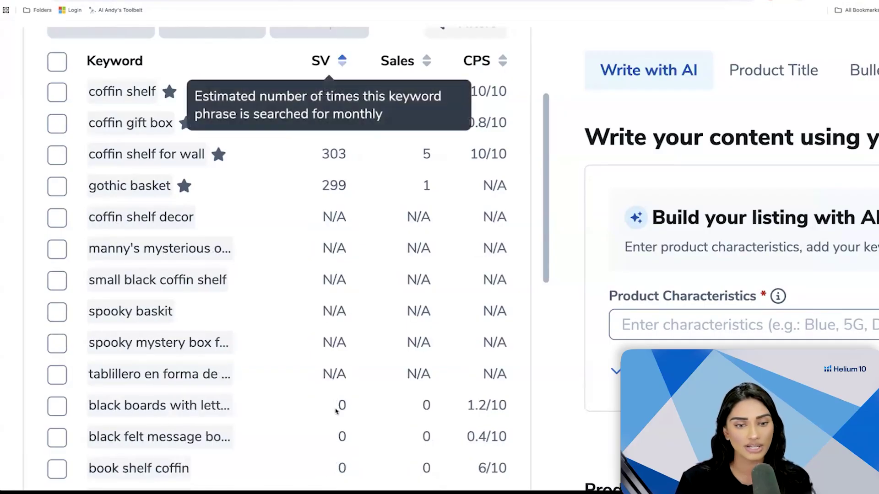
click(322, 66)
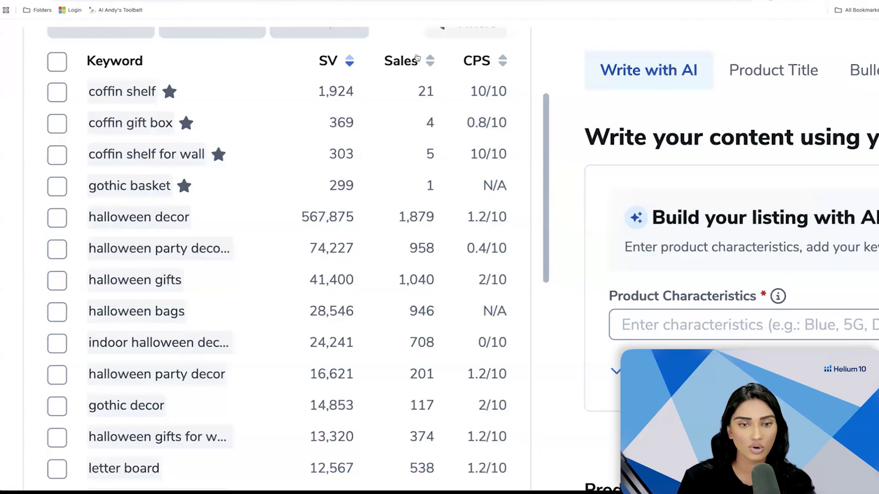
scroll(402, 98, down, 10)
scroll(402, 98, up, 7)
scroll(441, 211, up, 2)
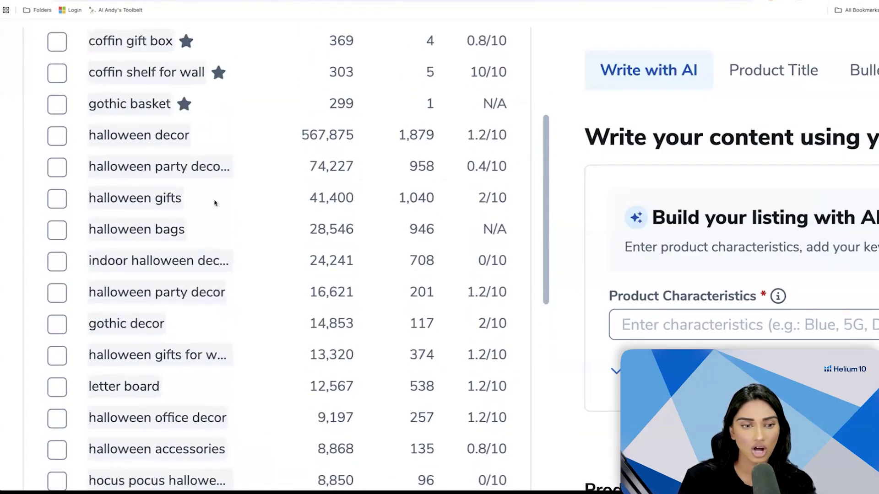
drag(434, 200, 398, 199)
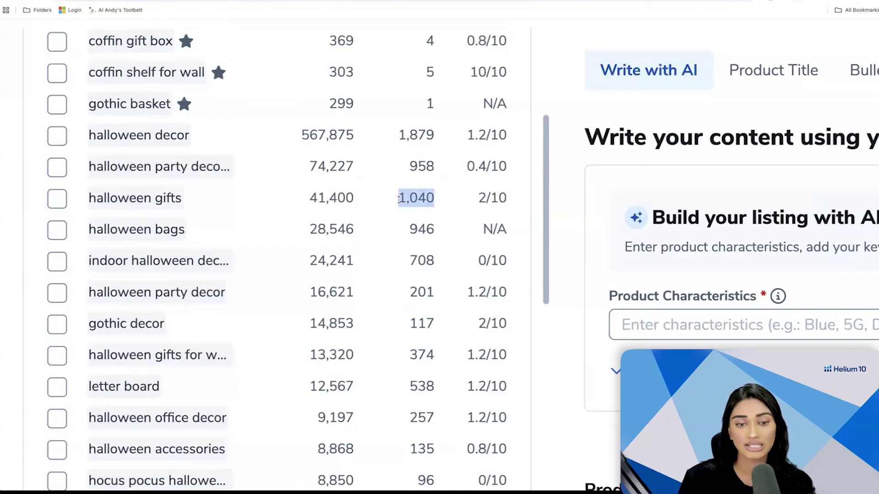
drag(437, 135, 378, 137)
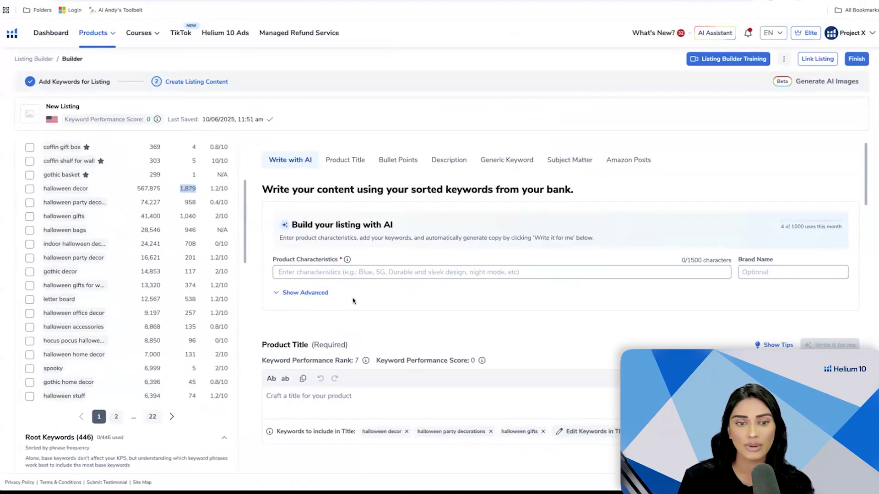
Step: Assign the keyword phrase halloween decor to Bullet Point 5
scroll(353, 300, down, 3)
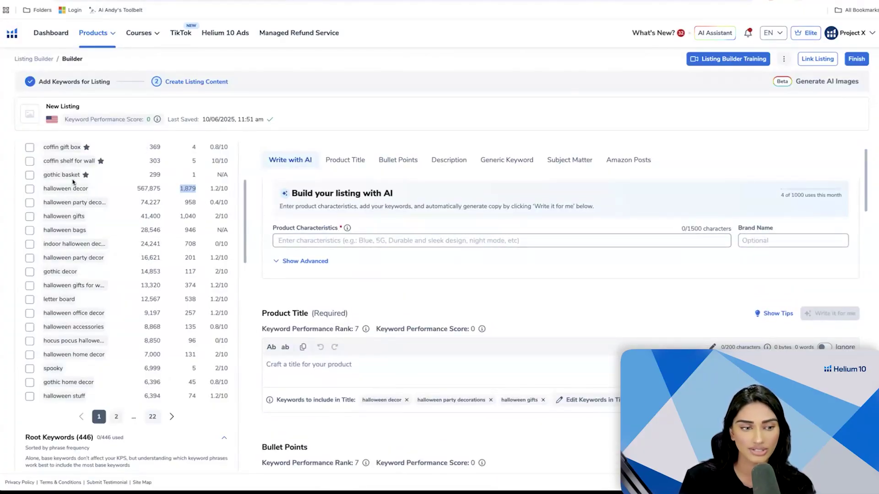
mouse_move(68, 192)
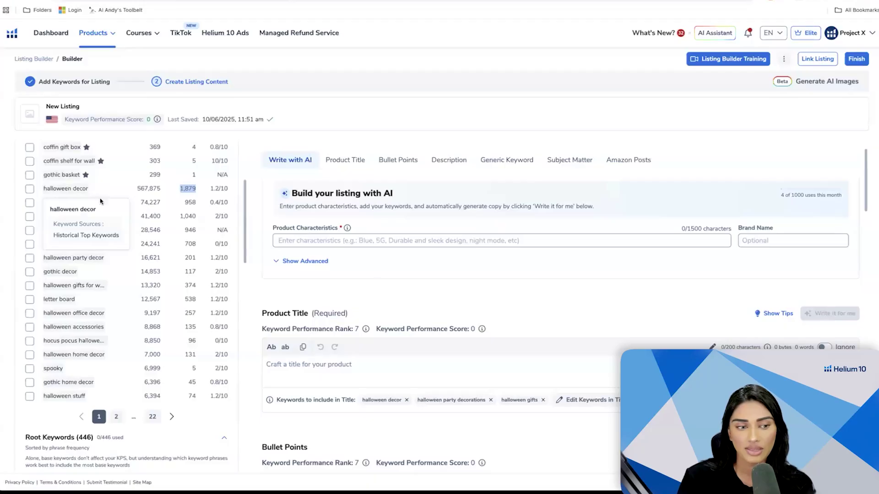
click(29, 189)
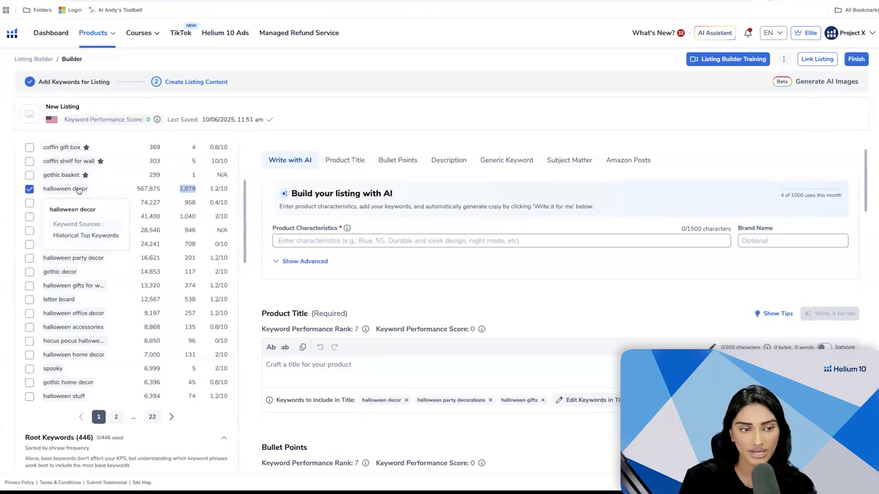
scroll(80, 192, up, 3)
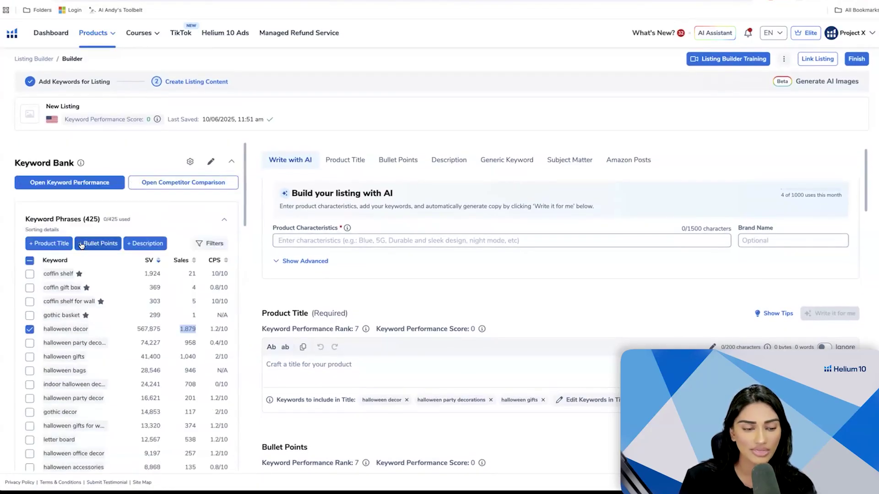
scroll(82, 238, down, 1)
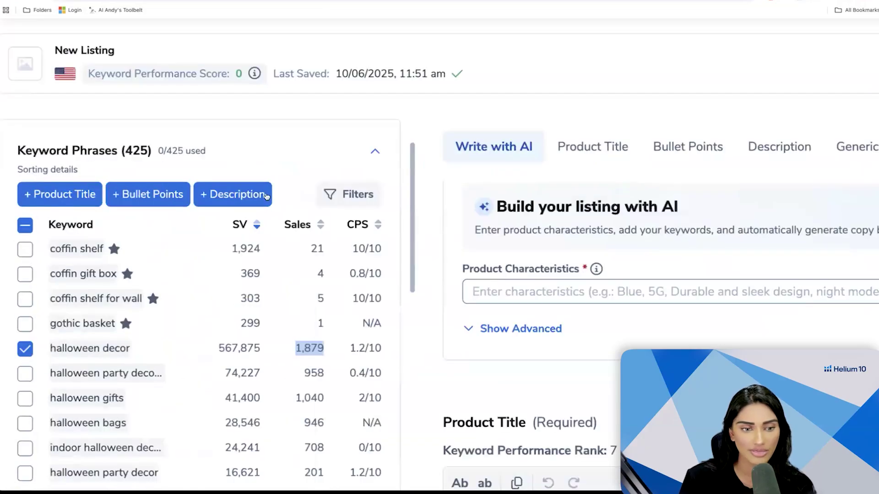
click(137, 194)
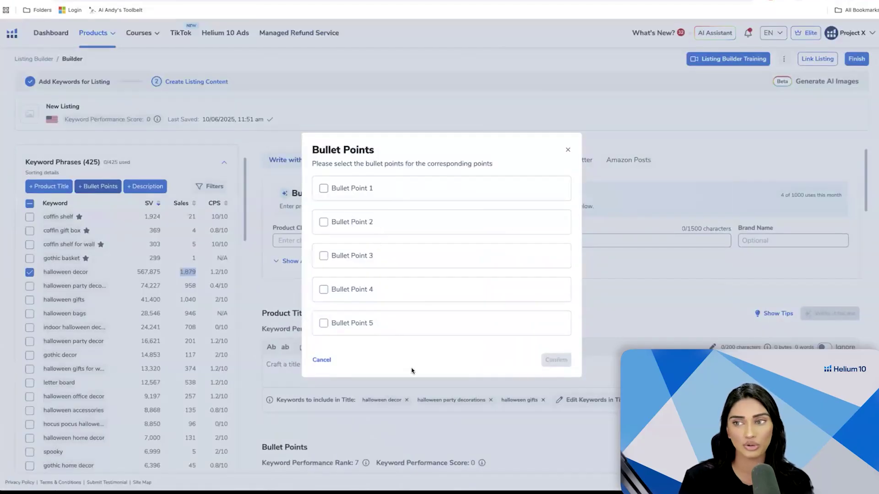
click(324, 323)
click(555, 360)
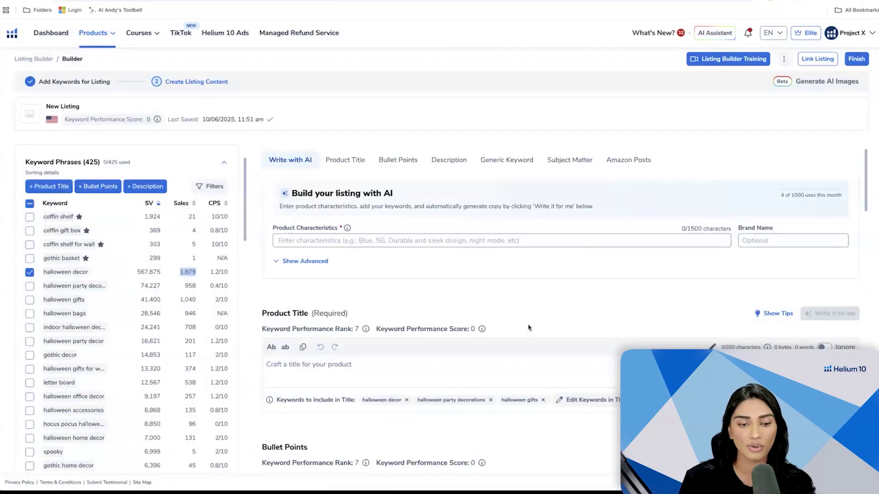
Step: Check the suggested keywords under Bullet Point 5 for the assigned phrase
scroll(528, 327, down, 5)
scroll(527, 329, up, 4)
scroll(457, 317, down, 2)
scroll(347, 380, down, 1)
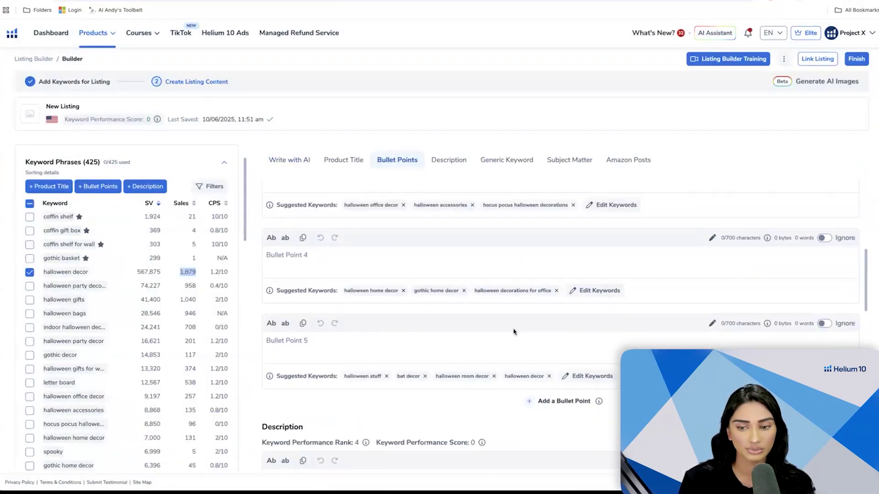
scroll(513, 332, up, 5)
scroll(513, 328, left, 1)
scroll(496, 320, down, 3)
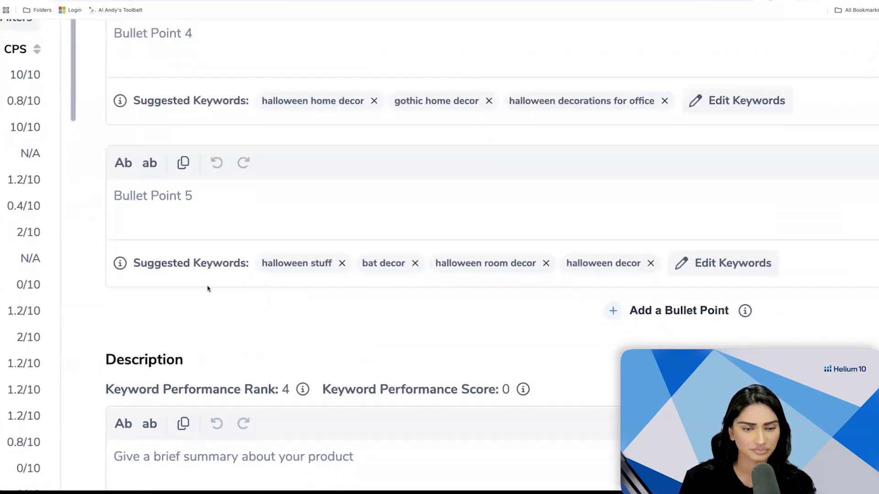
Step: Examine the Listing Analysis scores and best practices, and the one-word root keywords
scroll(208, 288, down, 5)
scroll(134, 222, down, 10)
scroll(134, 222, down, 10)
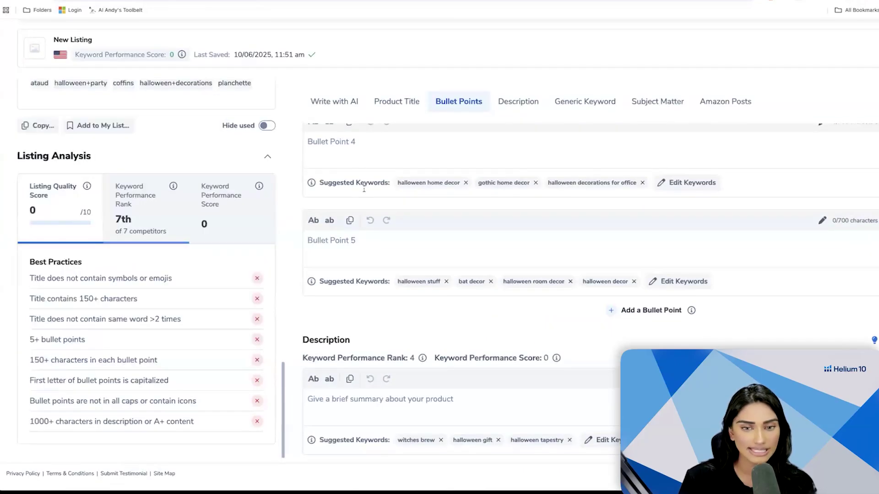
scroll(364, 188, up, 3)
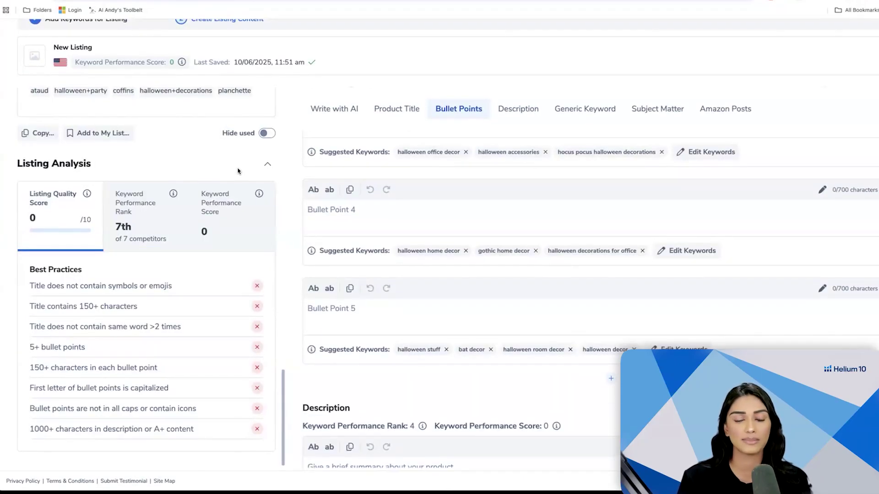
scroll(238, 172, up, 12)
scroll(237, 171, down, 3)
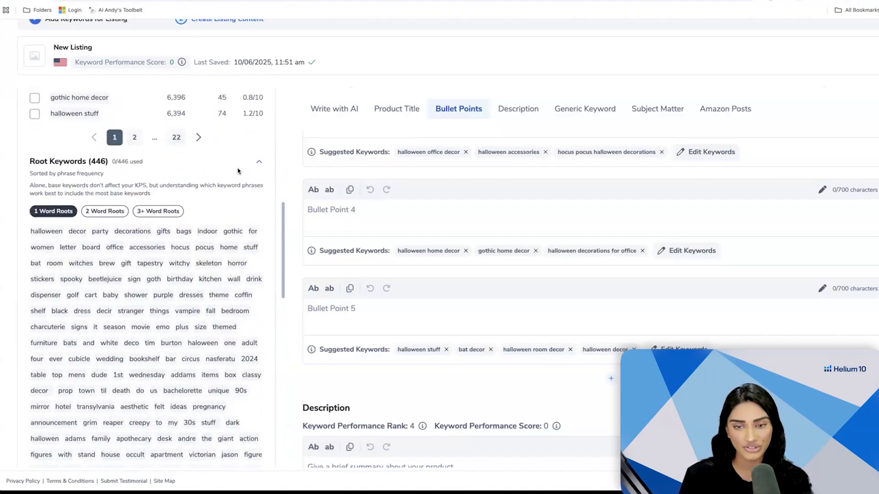
scroll(237, 171, down, 1)
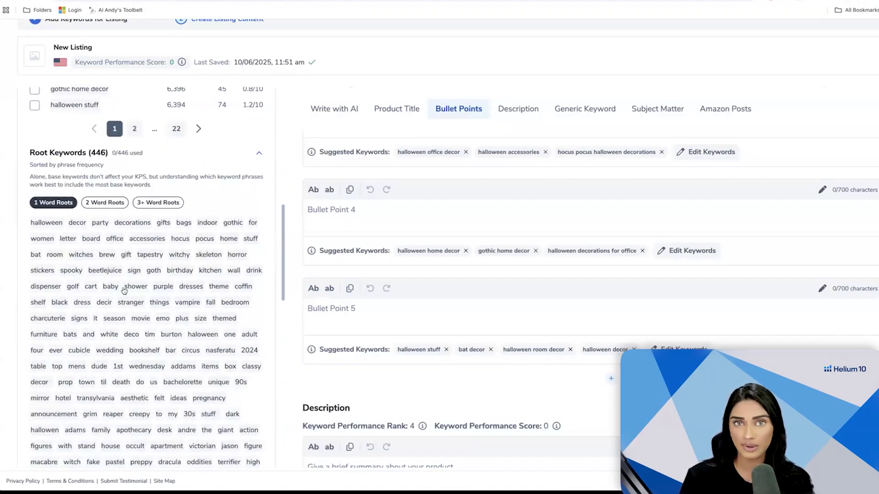
Step: Review the keyword phrases in the bank and check the keyword sources of gothic home decor and halloween decor
scroll(124, 290, up, 5)
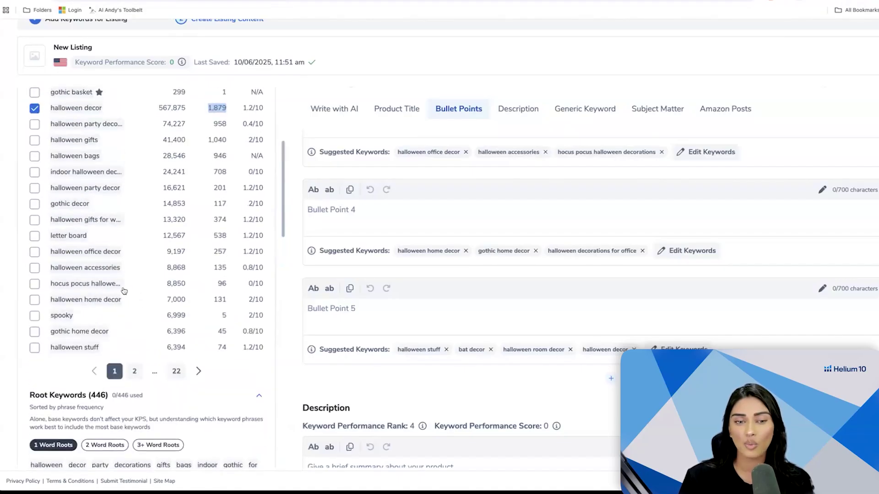
scroll(123, 290, up, 4)
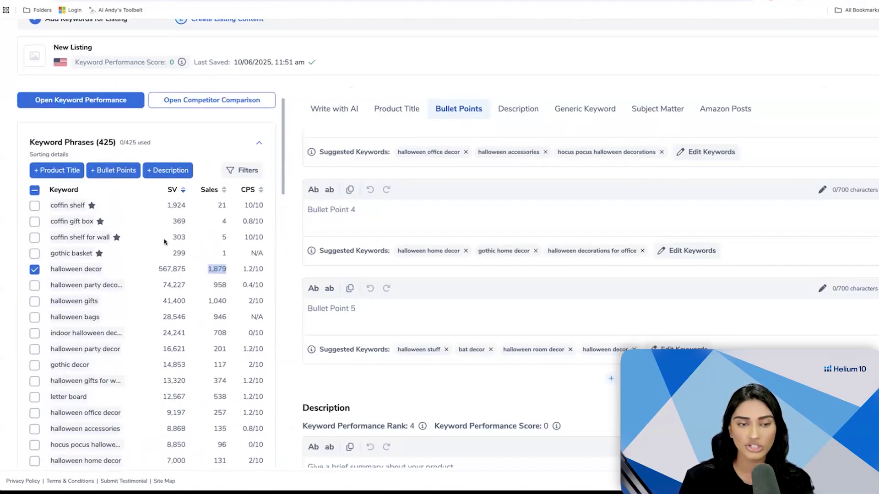
scroll(99, 253, down, 5)
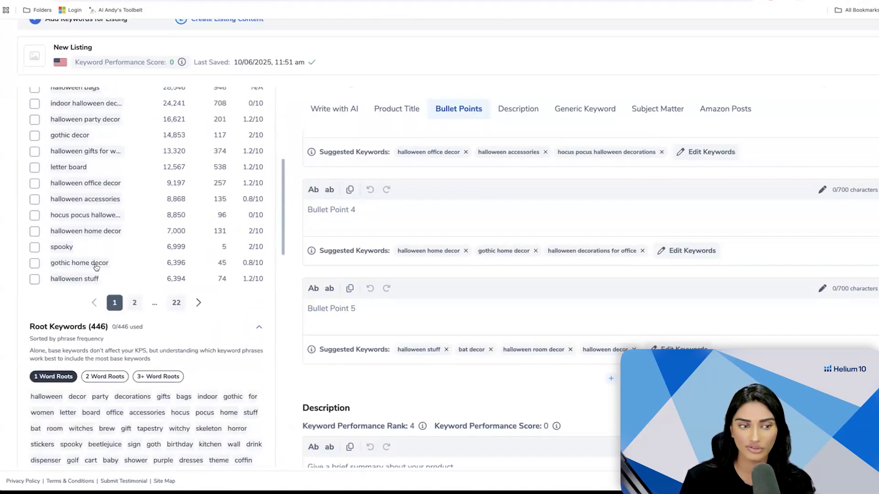
mouse_move(98, 268)
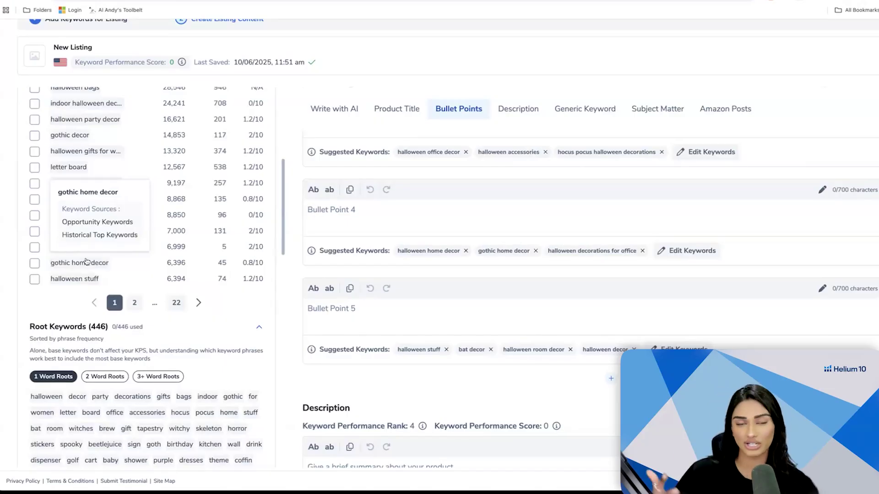
scroll(102, 244, down, 2)
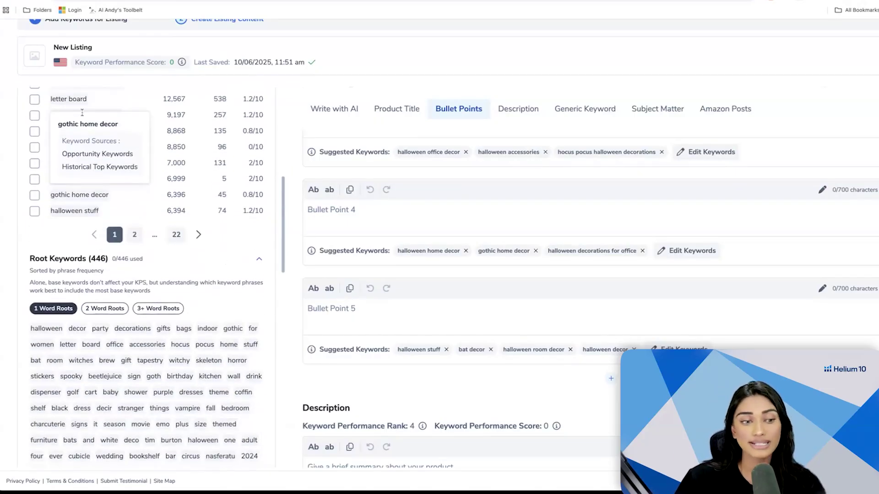
scroll(84, 115, up, 2)
scroll(118, 208, up, 1)
scroll(106, 274, up, 5)
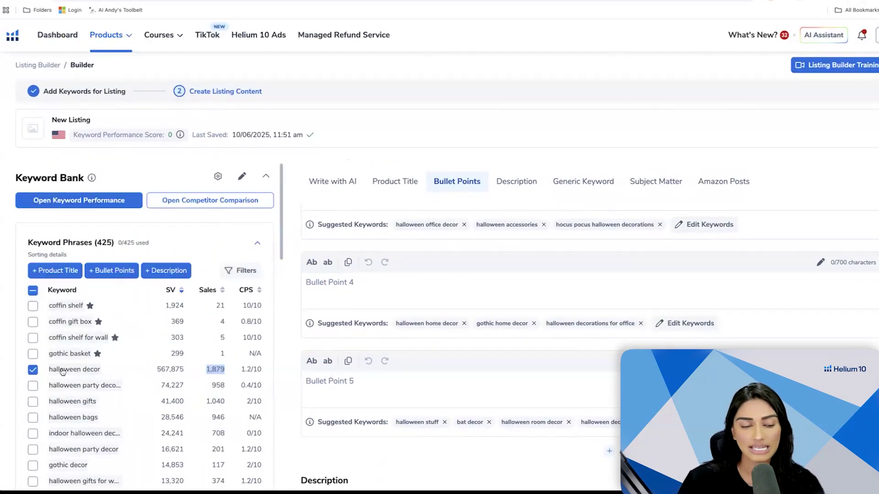
scroll(64, 381, down, 2)
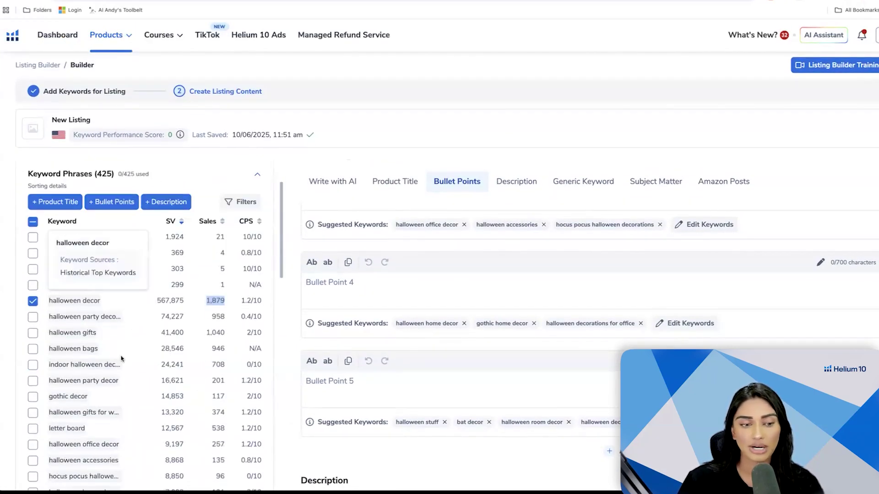
Step: Review the root keywords below the keyword phrases, comparing the two-word roots and the roots of three or more words
scroll(89, 277, down, 1)
scroll(94, 276, down, 8)
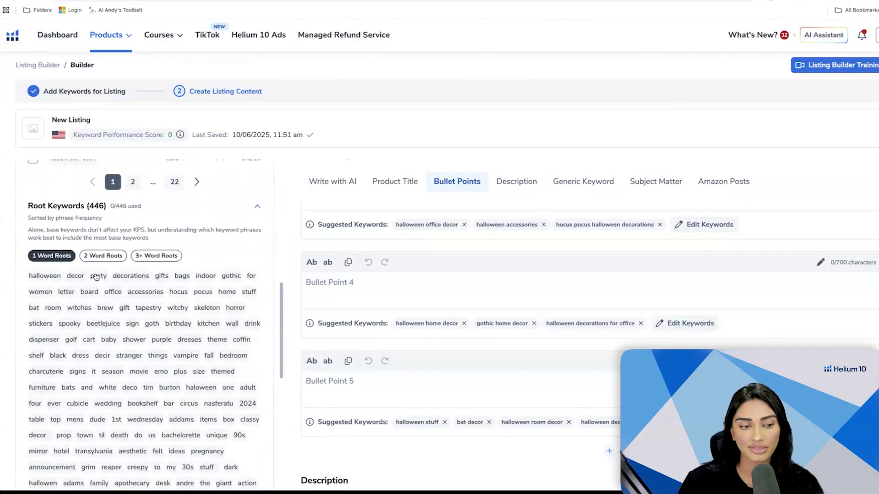
scroll(95, 276, down, 2)
scroll(107, 162, down, 1)
click(106, 167)
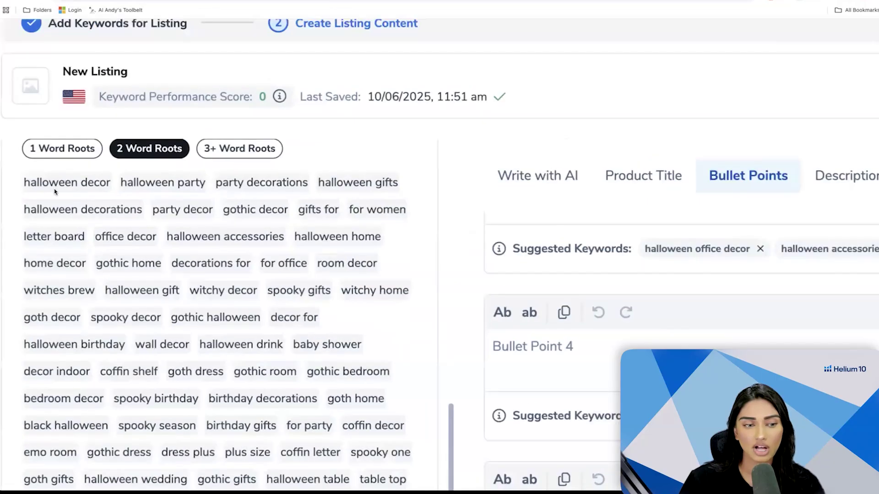
click(219, 150)
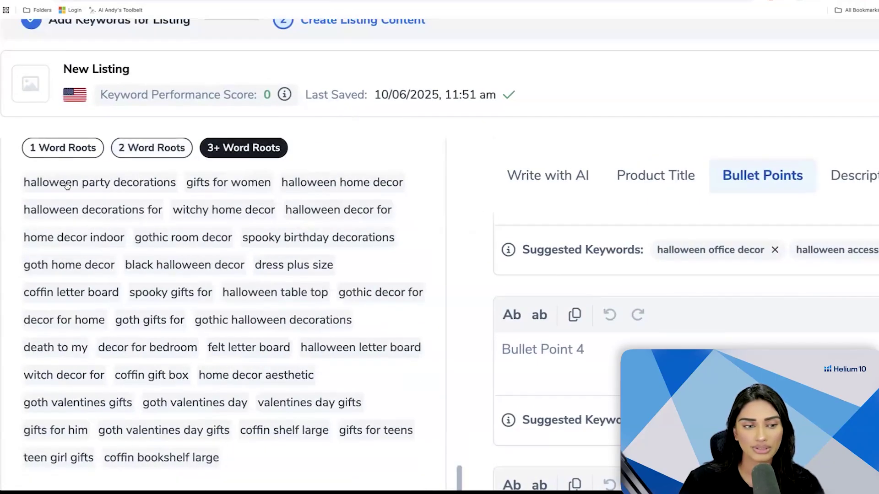
Step: Return to the one-word root keywords and read through the whole list
click(66, 150)
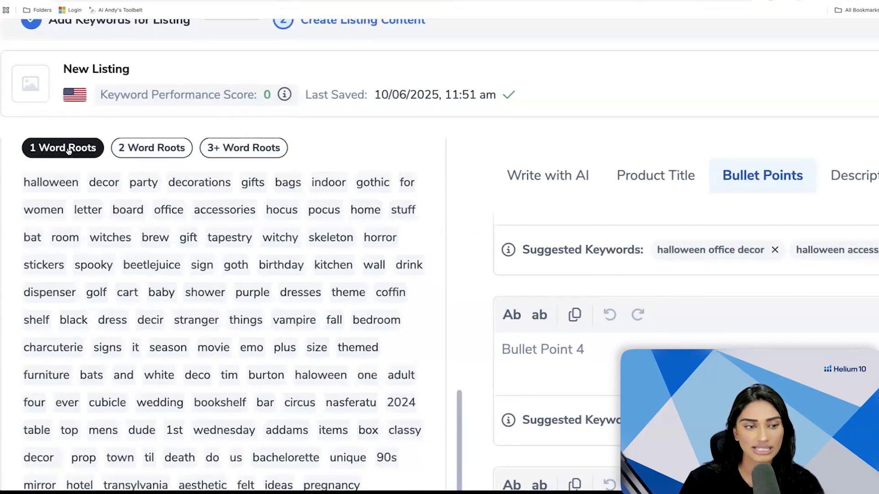
scroll(143, 325, down, 3)
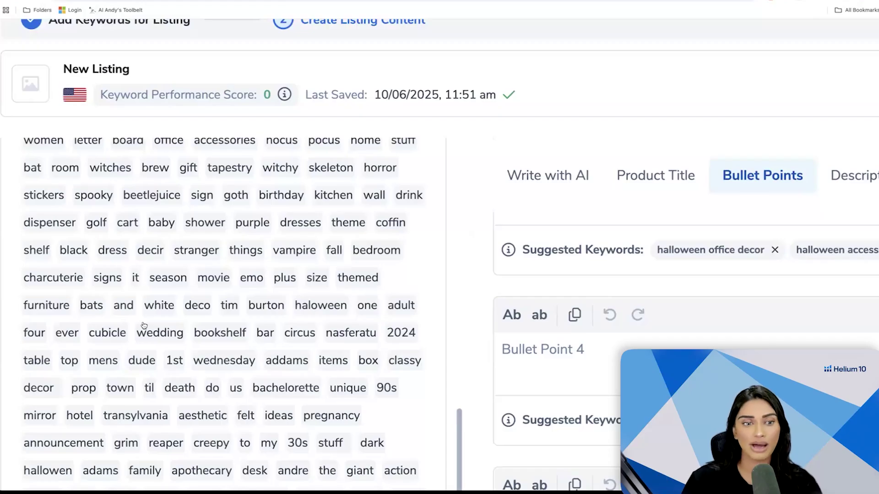
scroll(143, 324, down, 5)
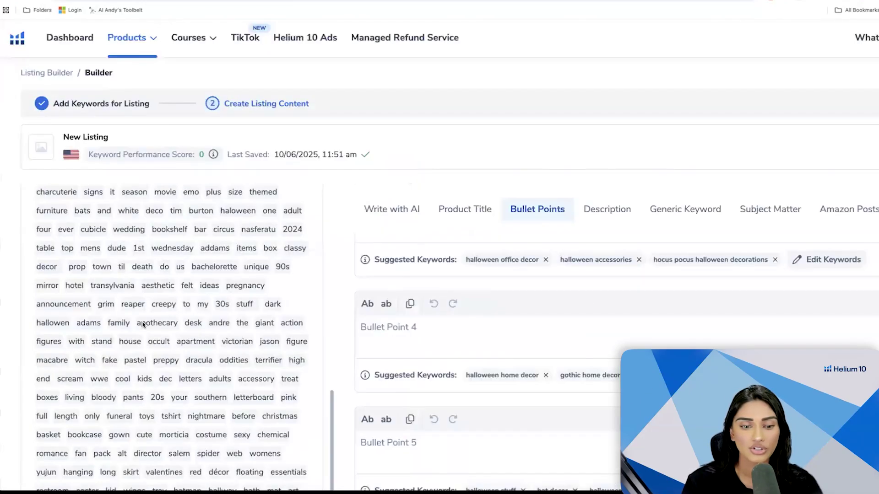
scroll(287, 417, down, 10)
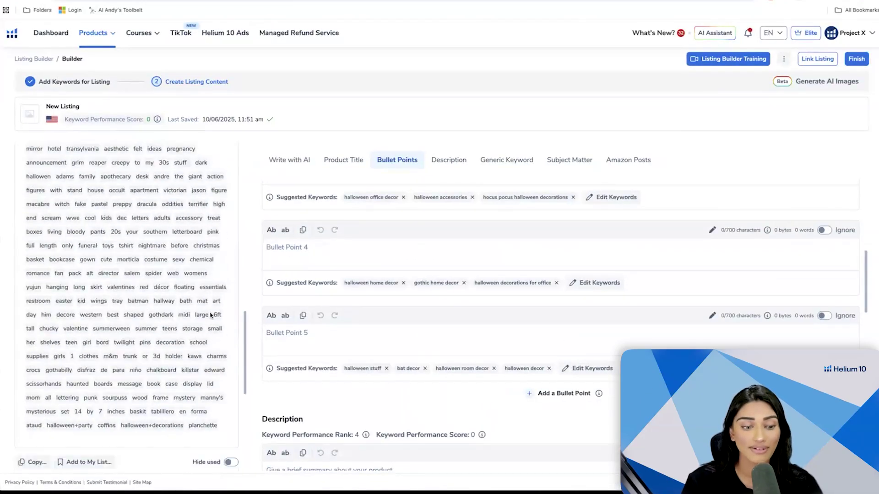
Step: Examine the Listing Analysis best practices and the draft listing's Keyword Performance Rank against its competitors
scroll(259, 325, down, 2)
scroll(55, 293, down, 3)
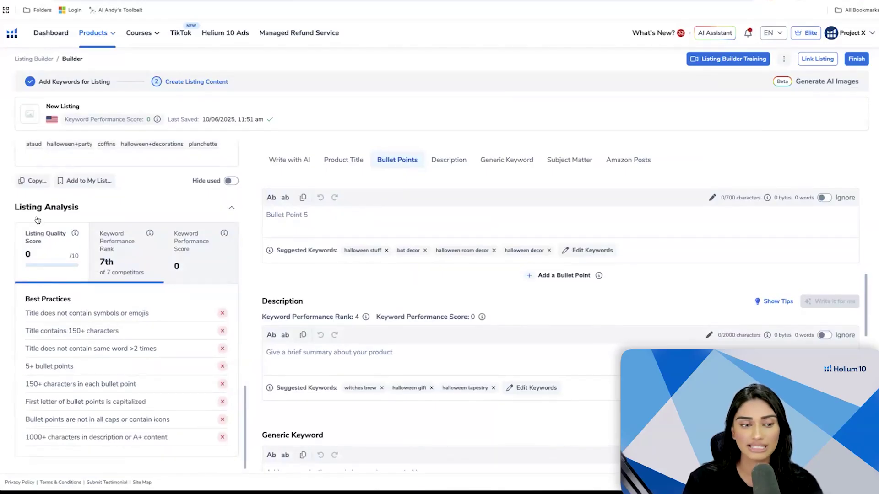
click(118, 252)
scroll(114, 369, down, 1)
scroll(115, 362, down, 1)
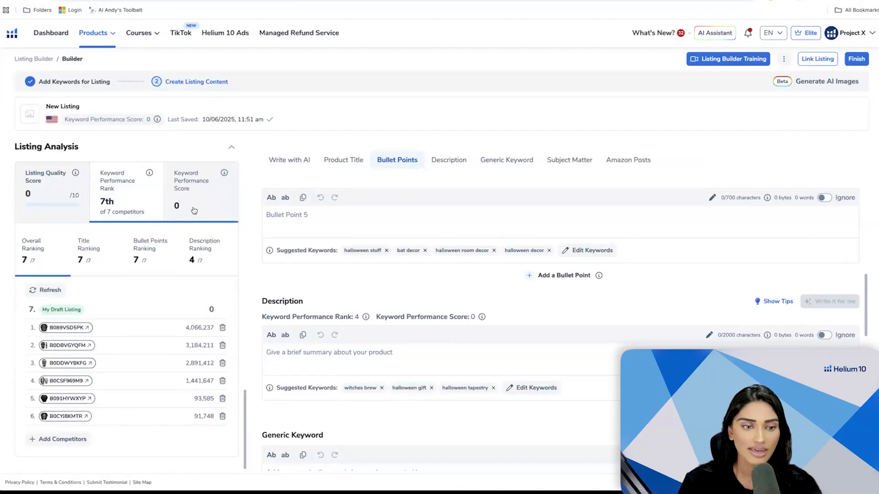
Step: Examine the Keyword Performance Score breakdown by listing section and the keyword match and search volume figures
click(164, 218)
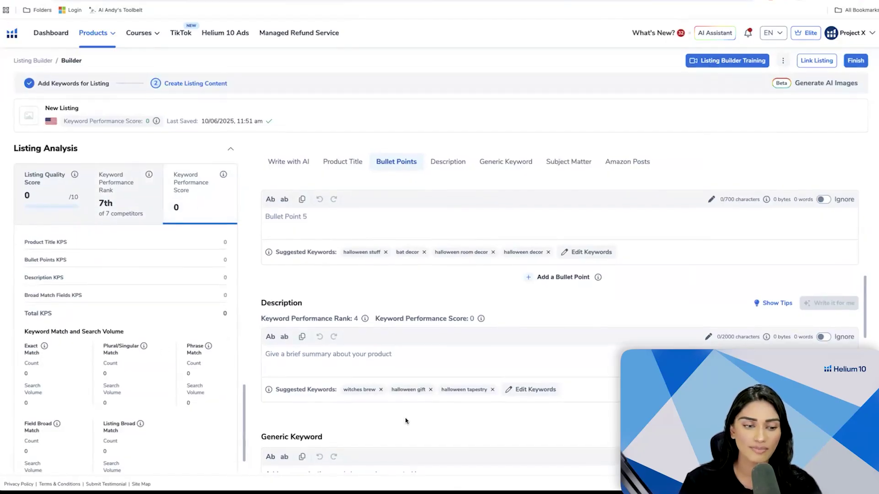
scroll(391, 306, up, 8)
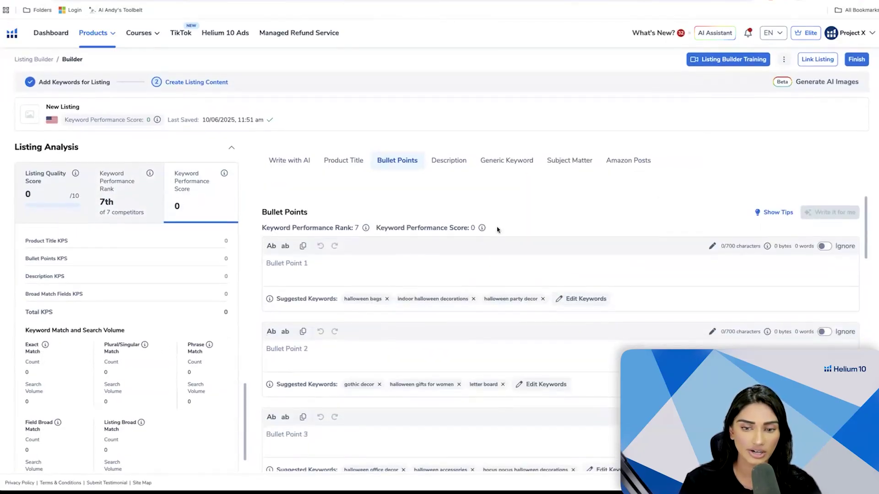
scroll(126, 354, down, 1)
scroll(126, 354, down, 1)
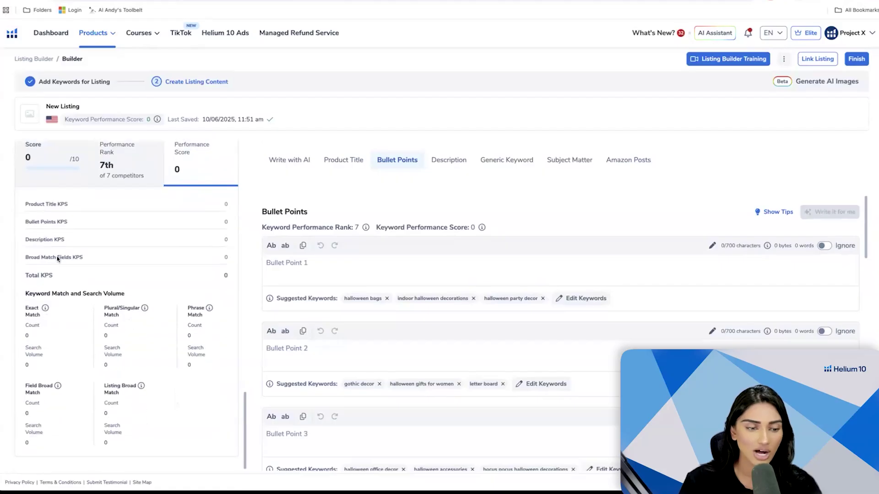
key(ctrl+plus)
key(ctrl+plus)
key(ctrl+plus)
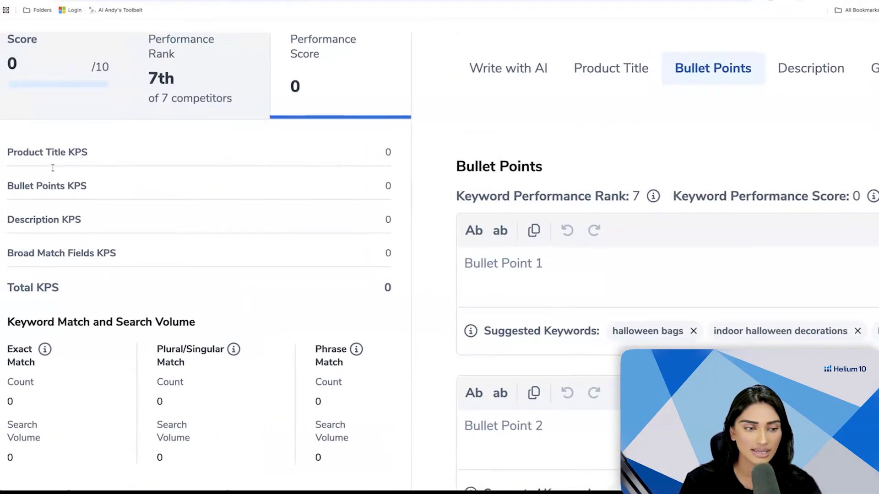
scroll(53, 168, left, 1)
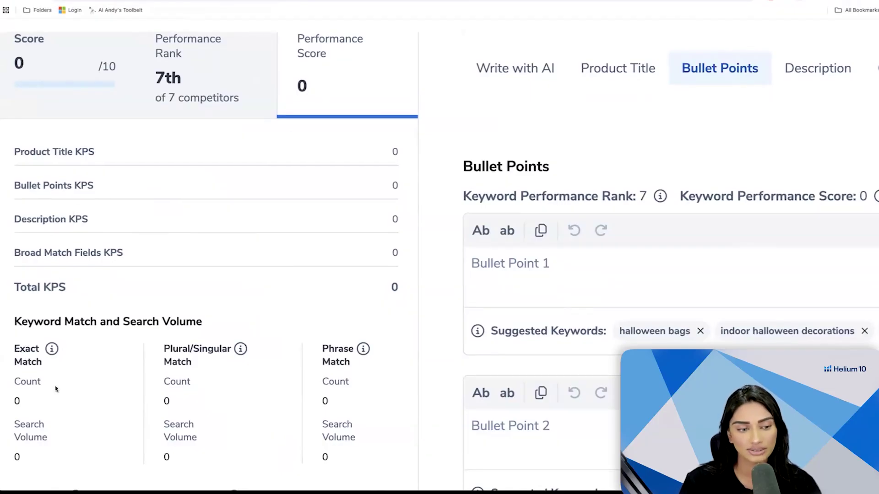
scroll(55, 387, down, 4)
scroll(96, 291, up, 4)
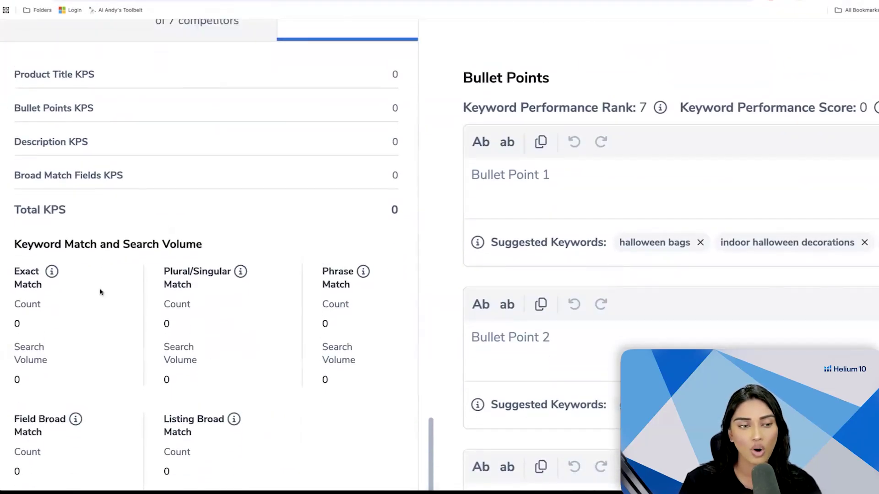
Step: Return to the Keyword Performance Rank to compare the draft's overall, title, bullet point and description rankings with competitors
click(199, 110)
scroll(128, 217, down, 1)
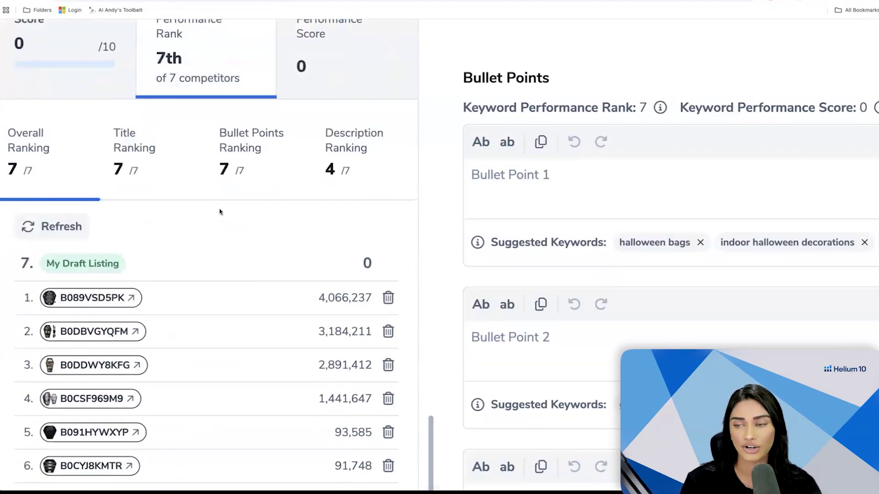